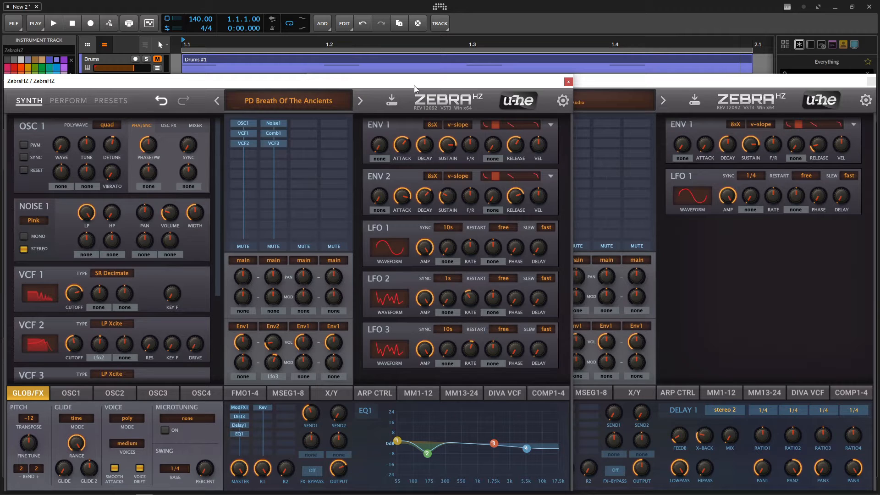
- Audition the first two lanes of the PD Breath Of The Ancients patch by toggling their mutes
mouse_move(475, 91)
left_click(274, 247)
left_click(255, 247)
left_click(270, 249)
left_click(252, 248)
- Switch to the second ZebraHZ instance and reset it to an initialized patch
left_click(609, 83)
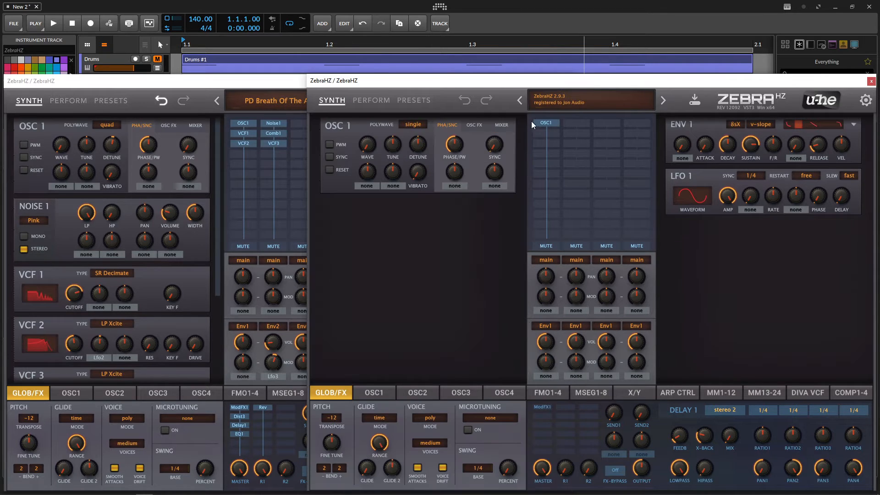
right_click(565, 100)
left_click(575, 105)
- Set ENV 1's attack to 62.50 in the new patch and raise its release to match the reference patch
left_click(247, 87)
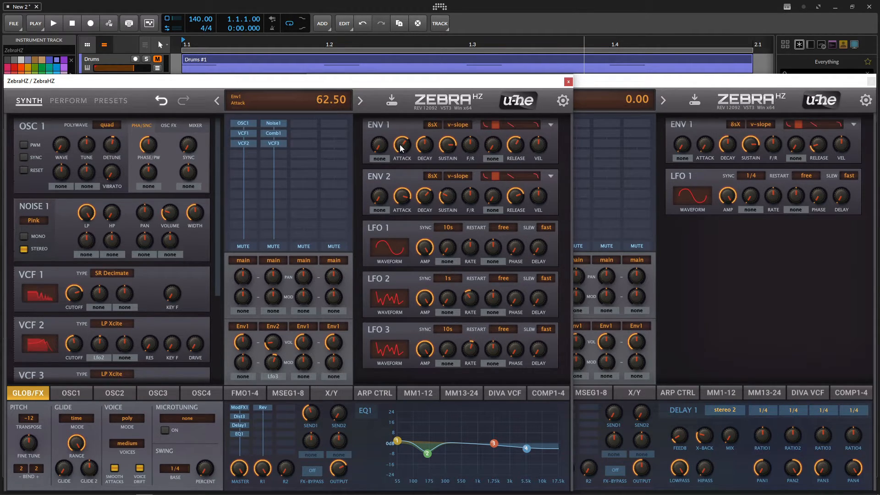
left_click_drag(705, 145, 704, 86)
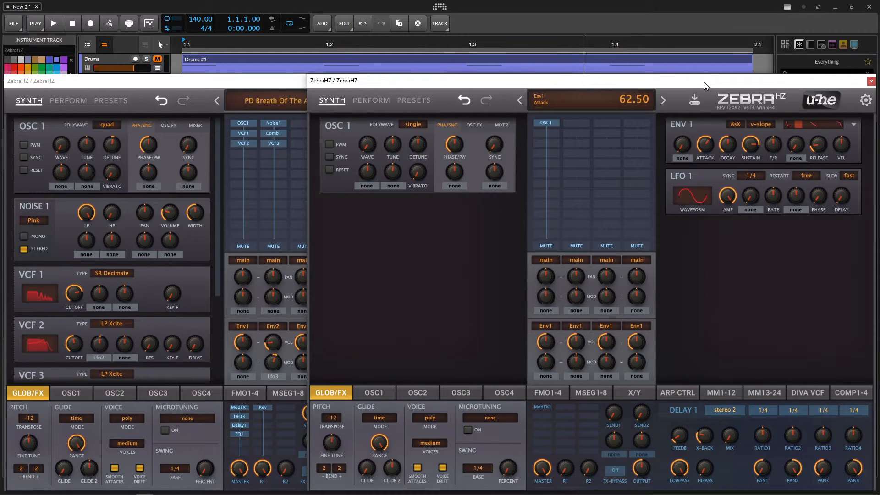
left_click(305, 87)
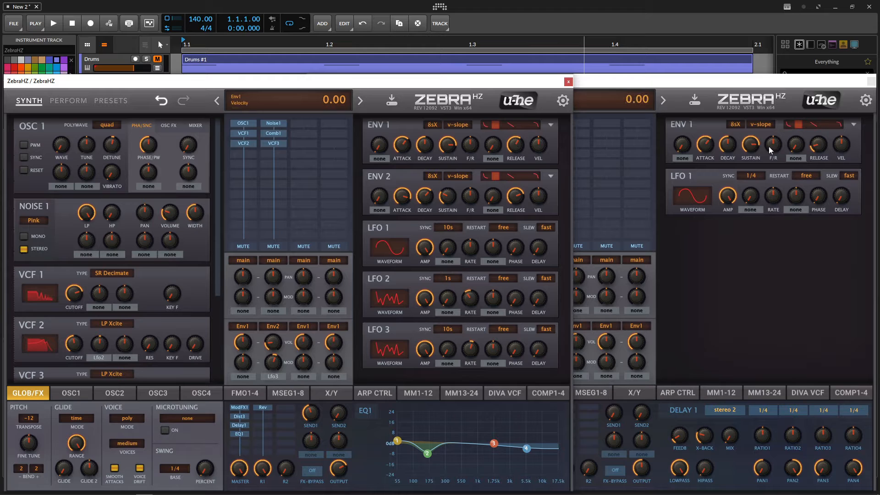
left_click_drag(819, 145, 817, 101)
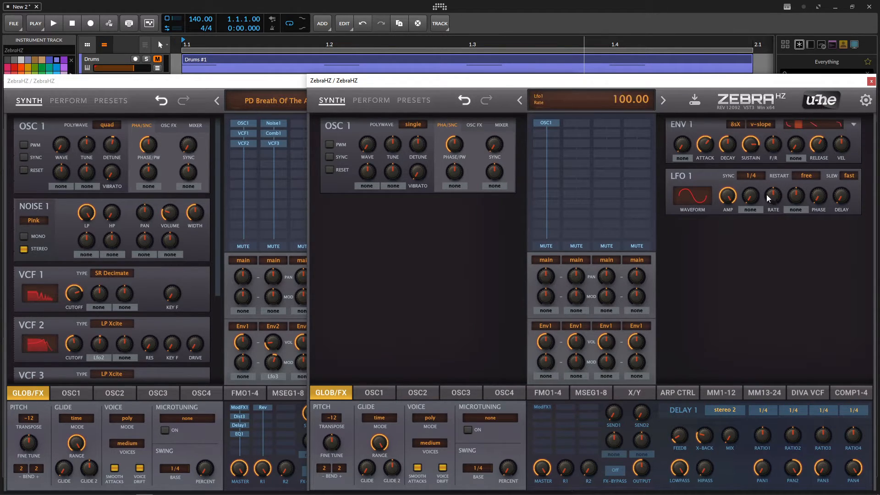
- Select the lower ZebraHZ track to arm it for playing, moving the reference plugin window aside and back
left_click_drag(137, 81, 141, 142)
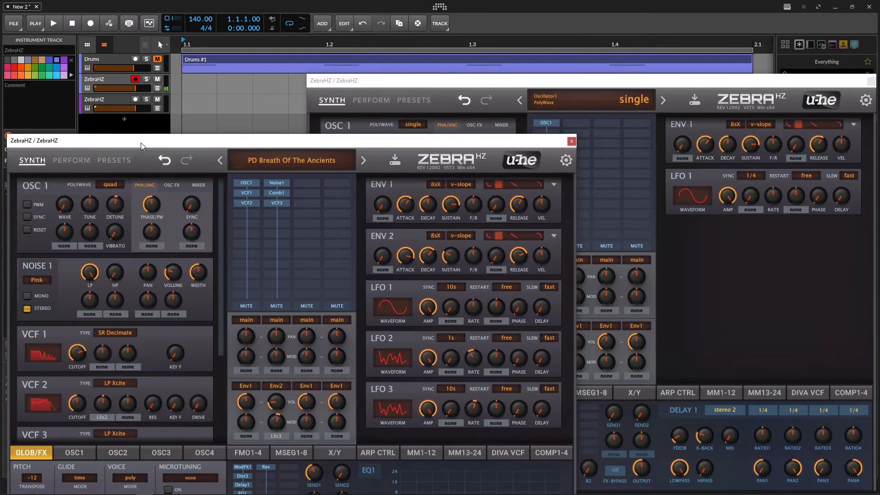
left_click(126, 104)
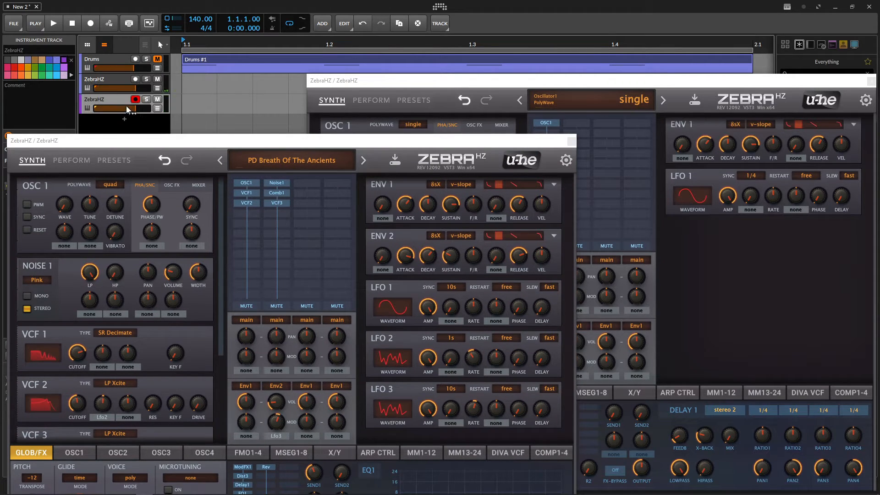
left_click_drag(177, 139, 174, 80)
- Set OSC 1's polywave mode to quad in the new patch and raise its detune to match the reference patch
left_click(627, 85)
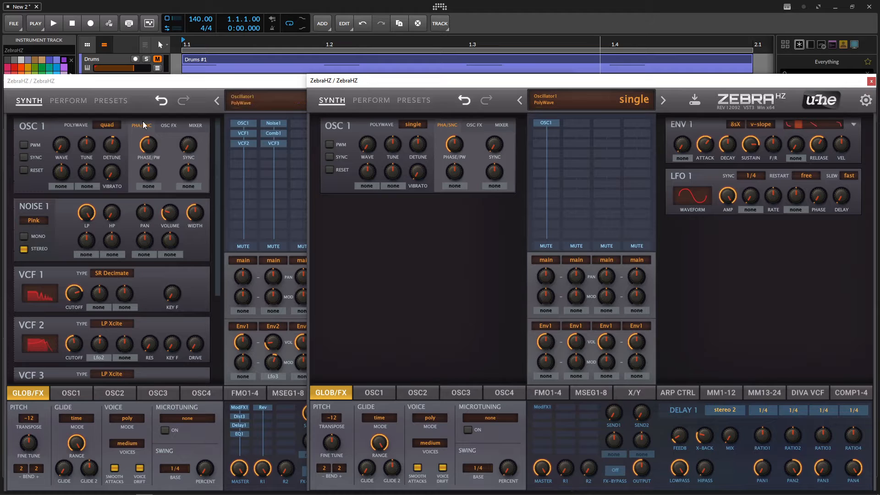
scroll(415, 123, "up", 2)
left_click(199, 96)
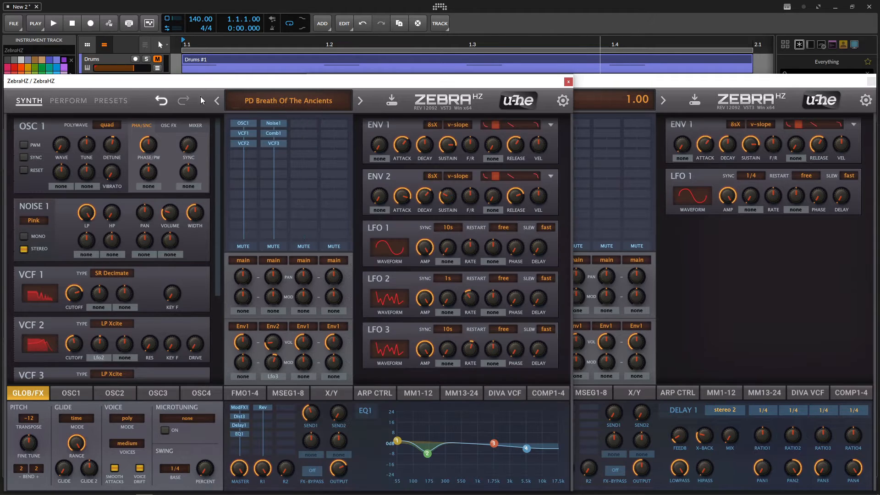
left_click(696, 221)
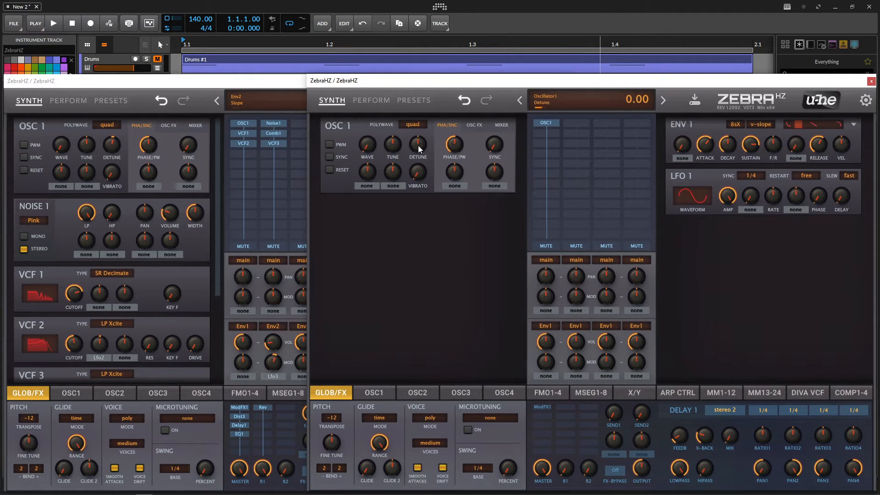
scroll(418, 144, "up", 9)
scroll(418, 145, "down", 1)
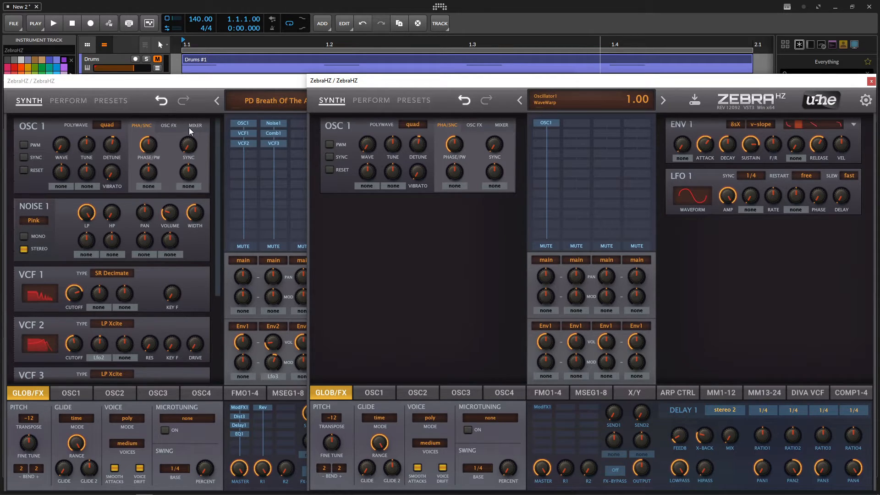
- Set OSC 1's first oscillator effect to Exophase and lower its amount to match the reference patch
left_click(170, 128)
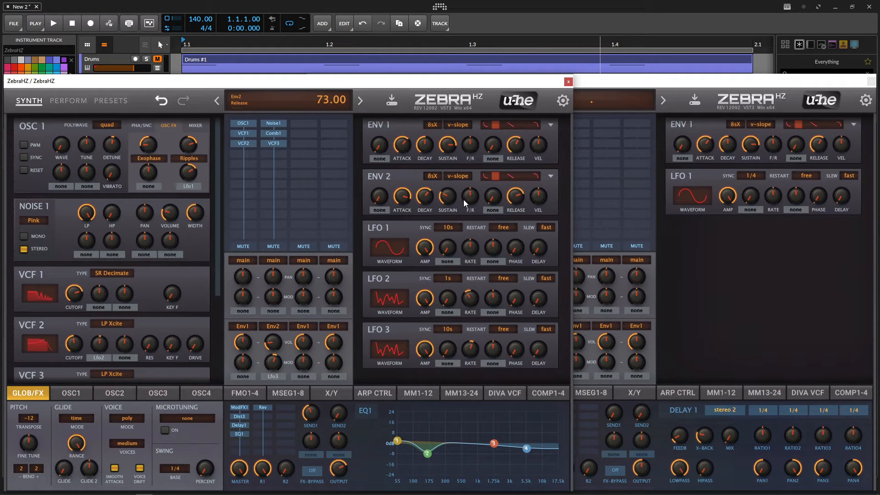
left_click(751, 244)
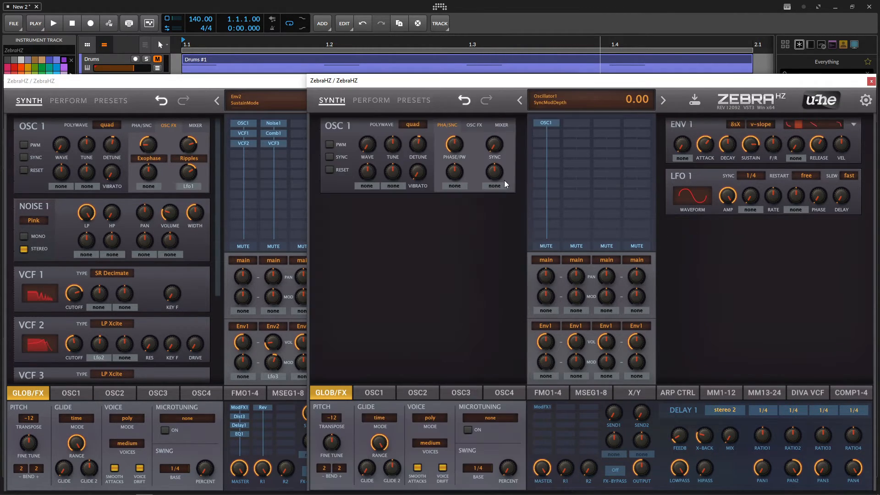
left_click(459, 157)
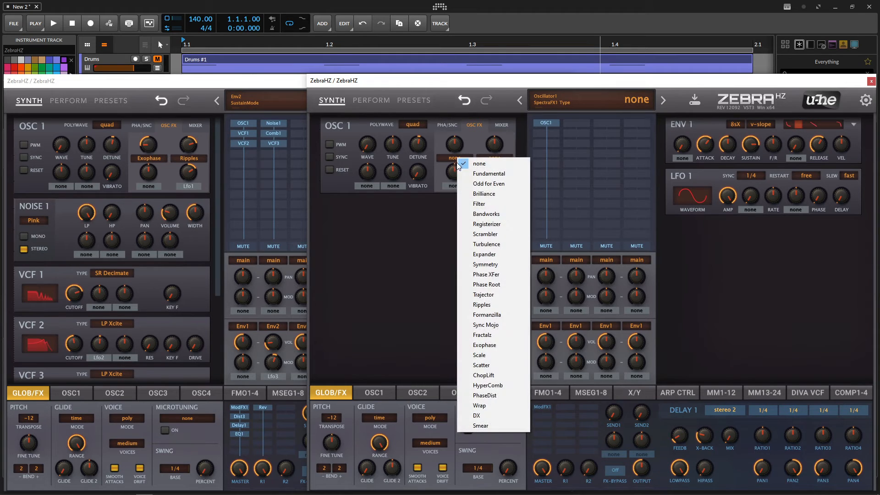
left_click(499, 345)
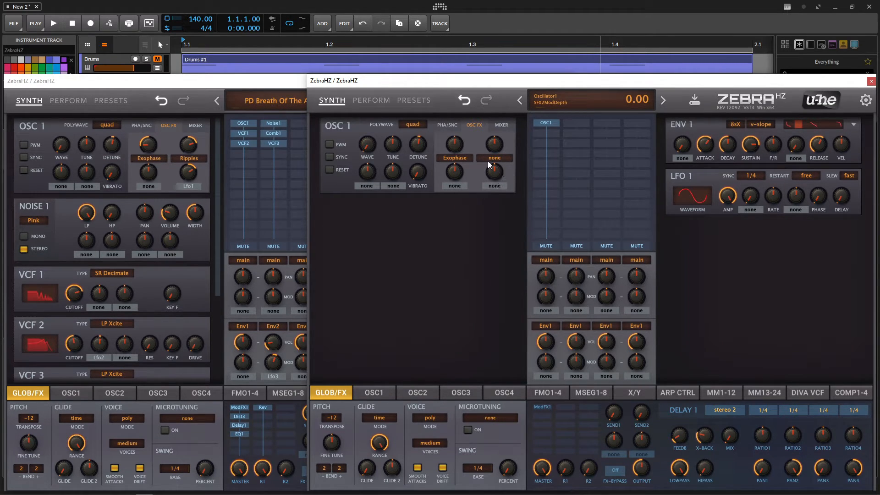
left_click_drag(453, 142, 453, 161)
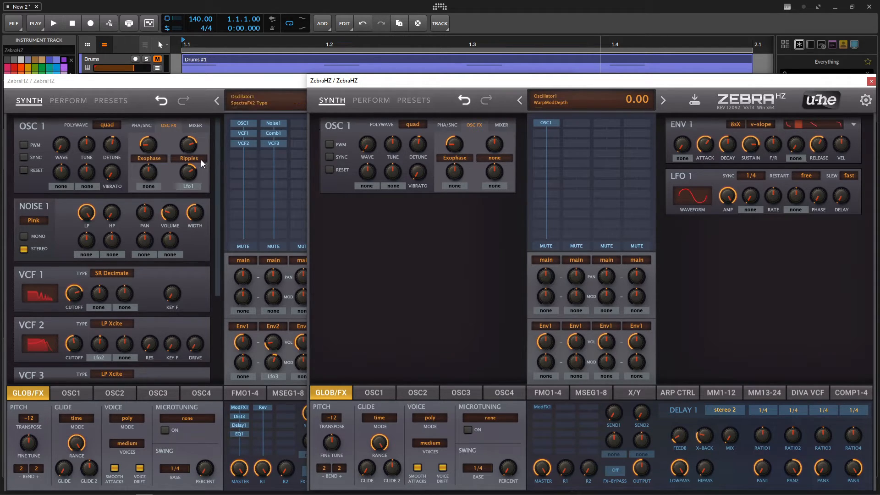
- Set OSC 1's second oscillator effect to Ripples with an amount of 48.00, as in the reference patch
left_click(195, 144)
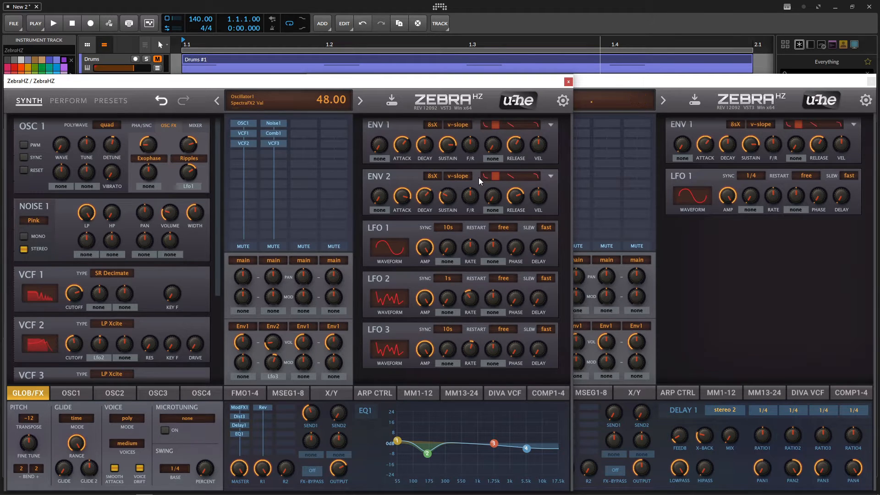
left_click(683, 219)
left_click(502, 159)
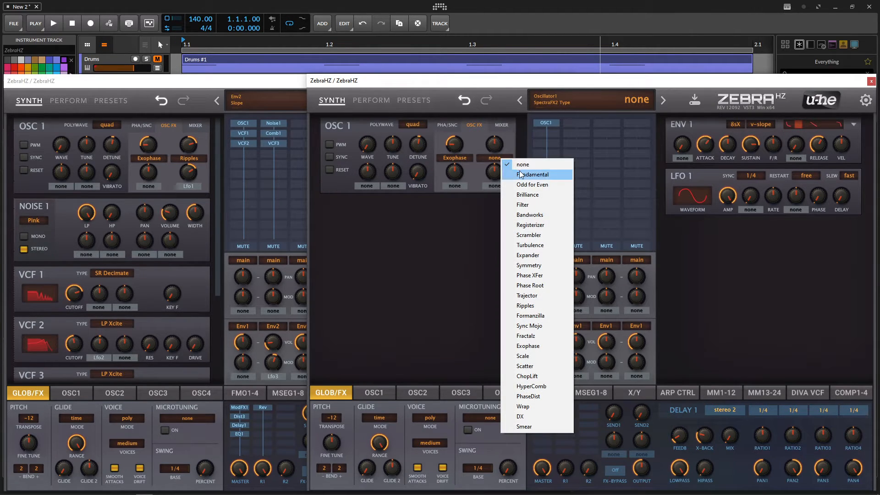
left_click(536, 301)
left_click(208, 88)
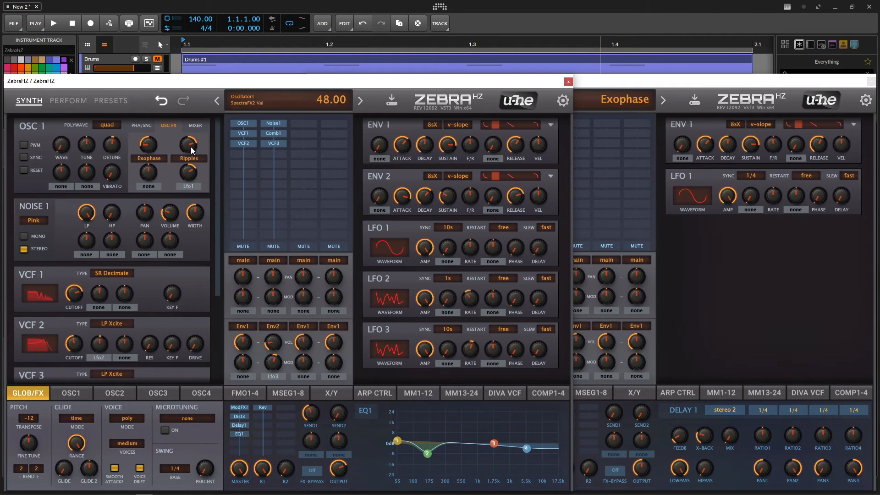
left_click(648, 199)
left_click_drag(495, 149, 496, 139)
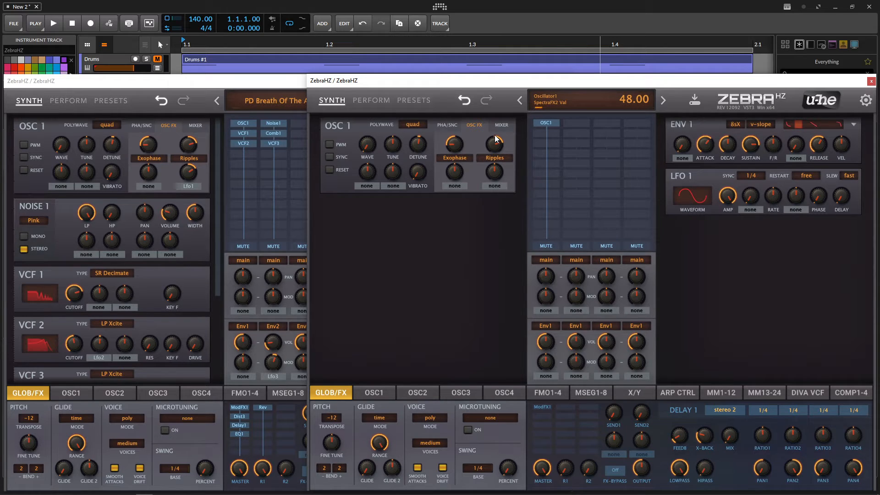
- Assign Lfo1 as the modulation source of OSC 1's Ripples effect in the new patch
left_click(196, 125)
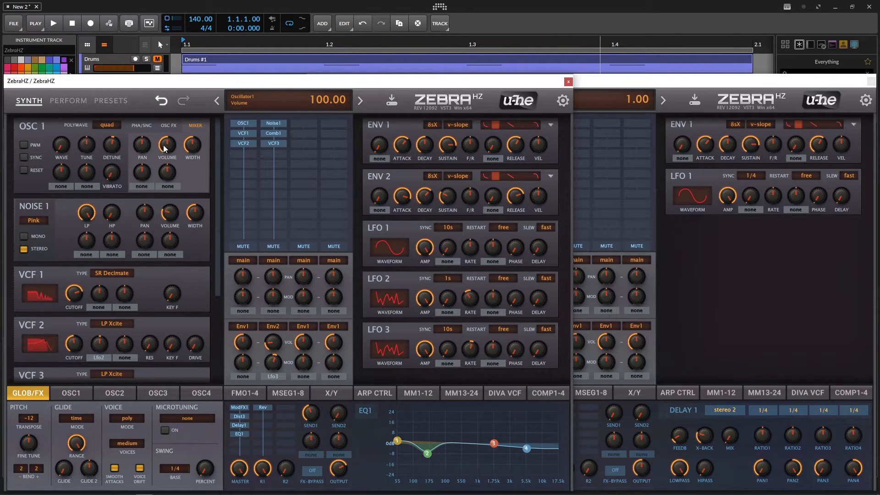
left_click(140, 126)
left_click(168, 125)
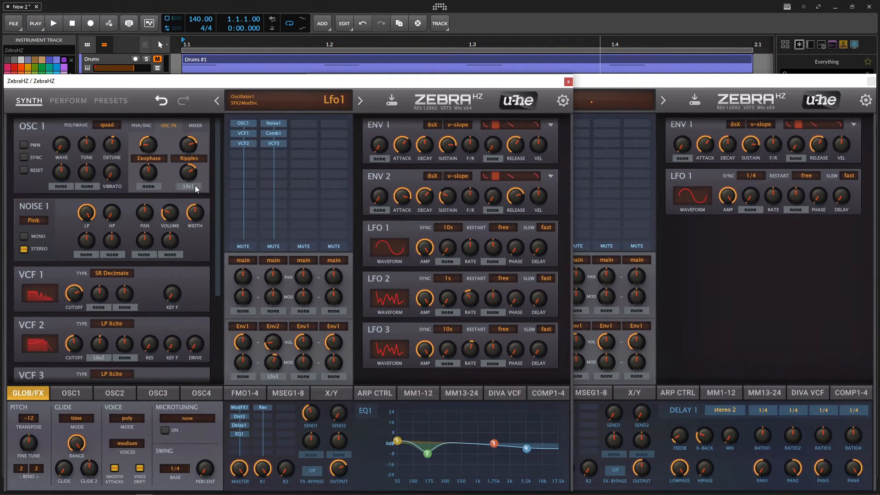
left_click(672, 239)
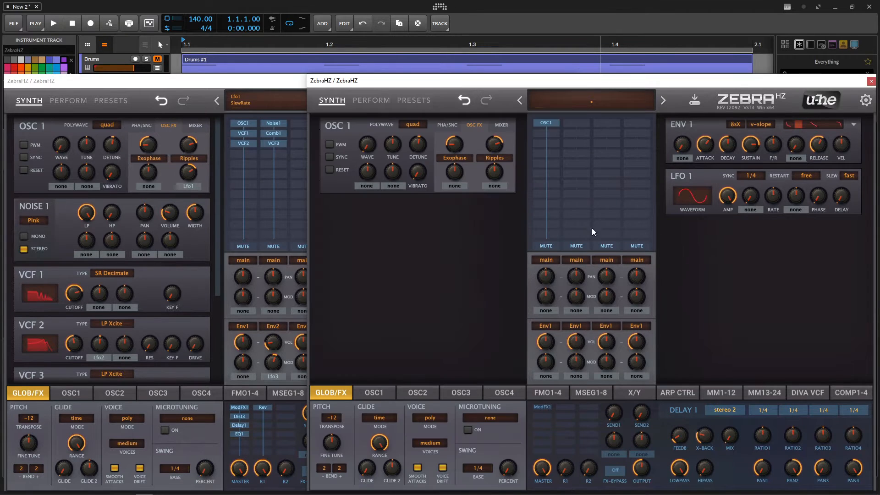
left_click(495, 186)
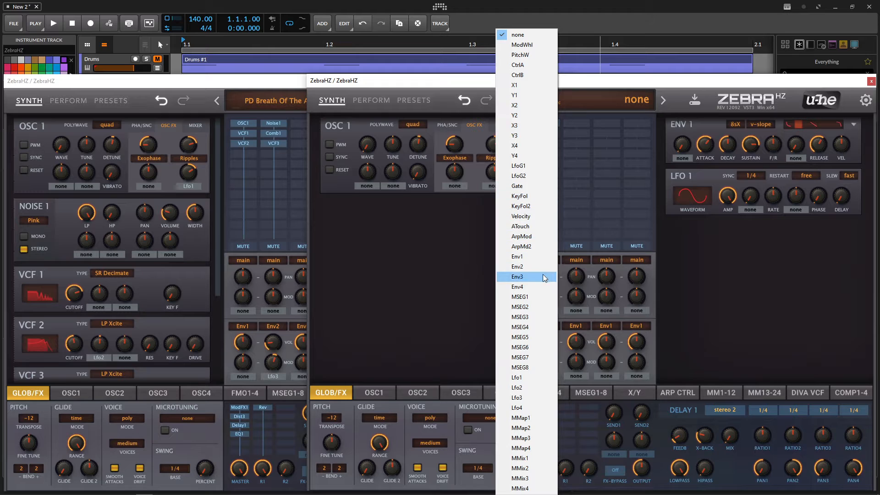
left_click(527, 376)
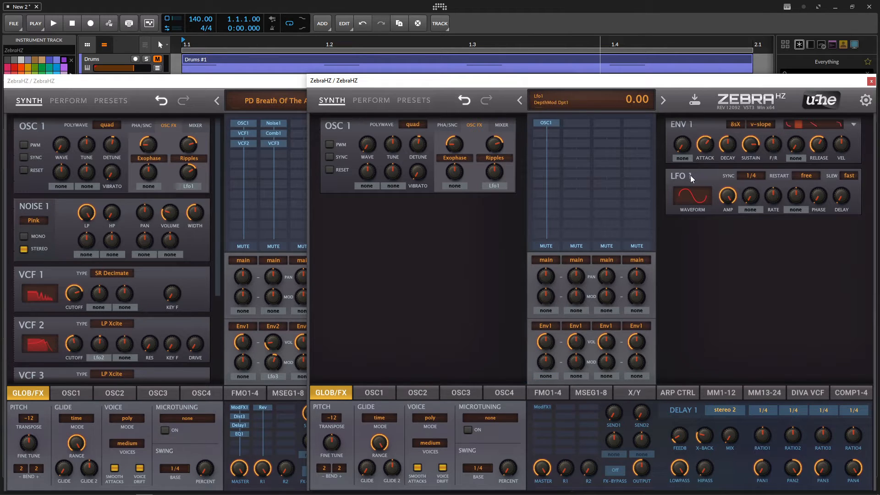
- Set LFO 1's sync to 10s and raise its modulation depth on the Ripples effect to match the reference patch
left_click(239, 86)
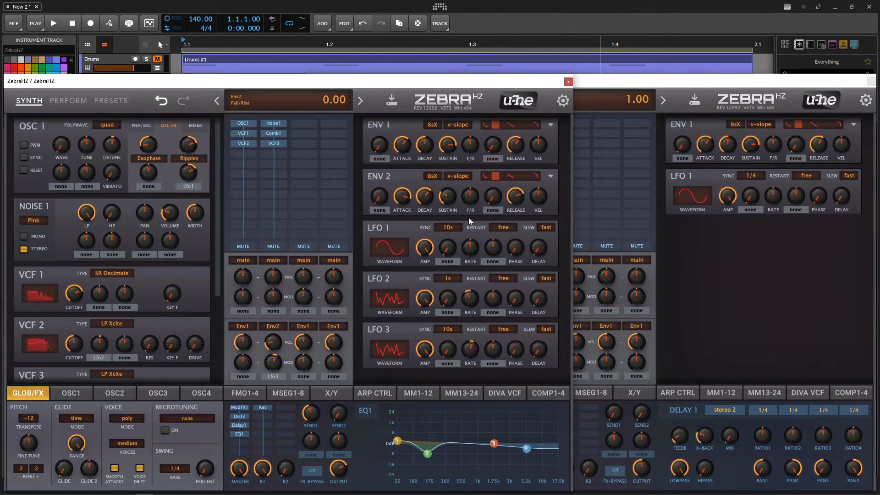
left_click(751, 176)
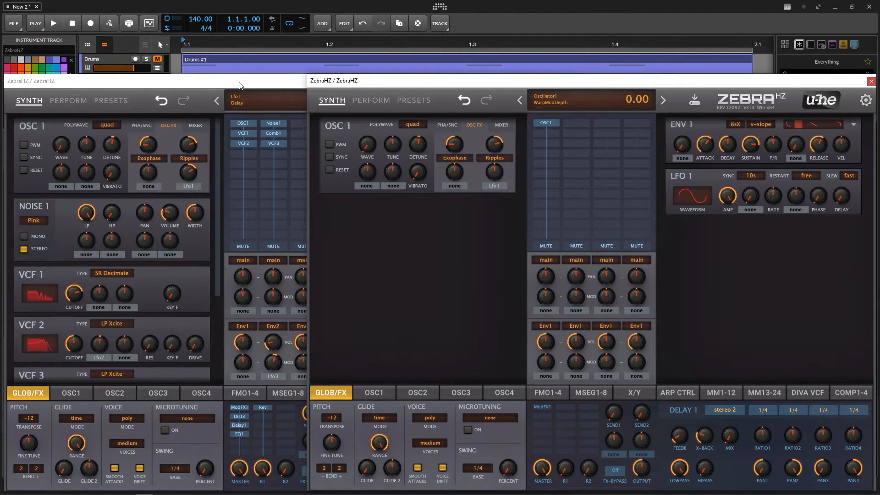
left_click(265, 130)
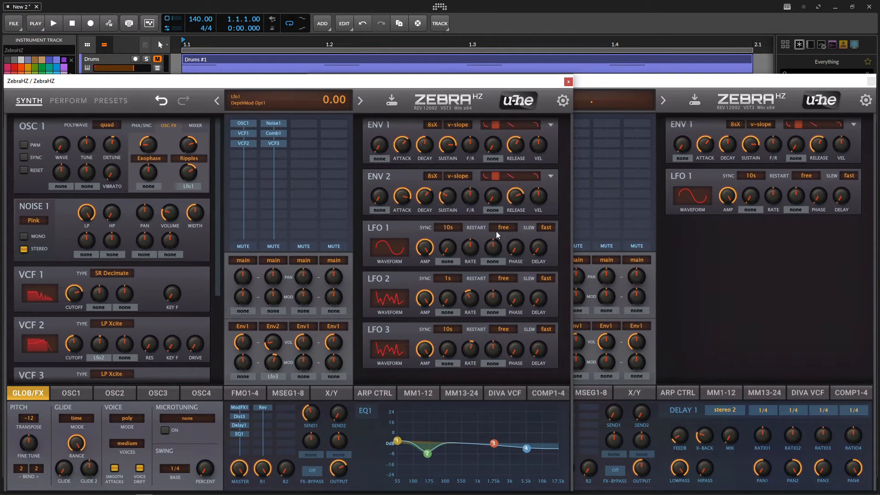
left_click(725, 249)
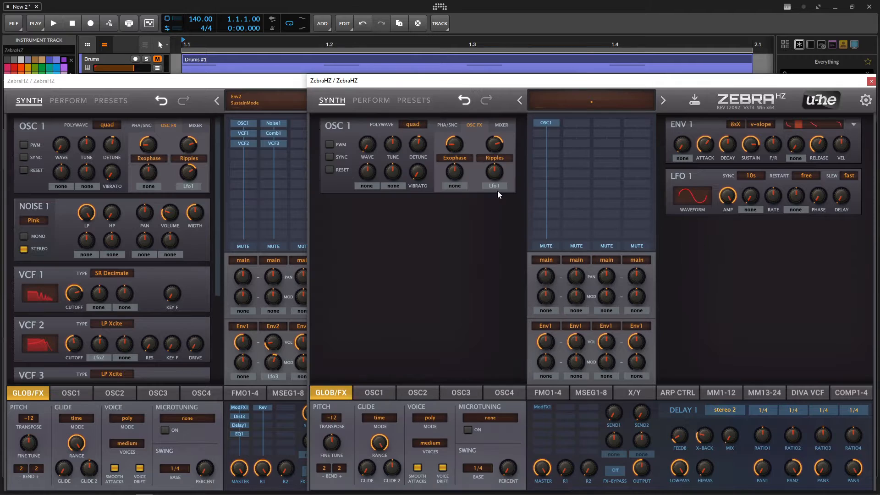
left_click_drag(497, 174, 499, 165)
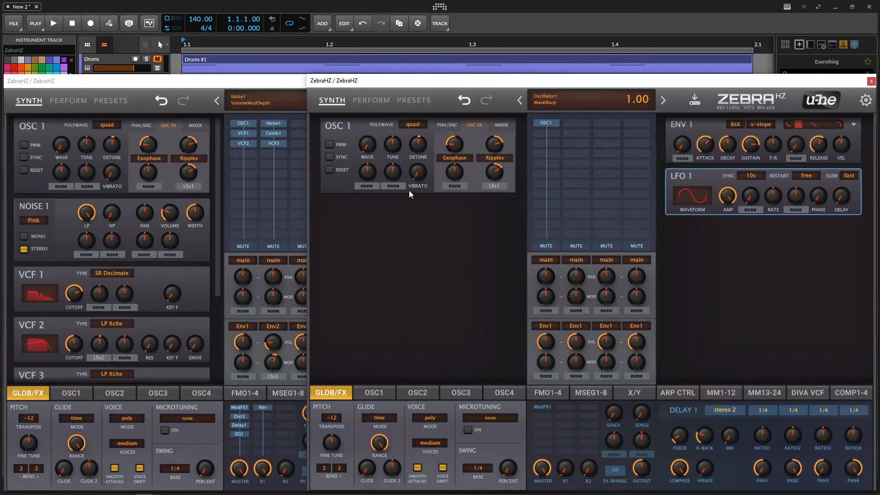
- Add a VCF1 module below OSC1 in the first lane and set its filter type to SR Decimate
left_click(551, 133)
left_click(552, 136)
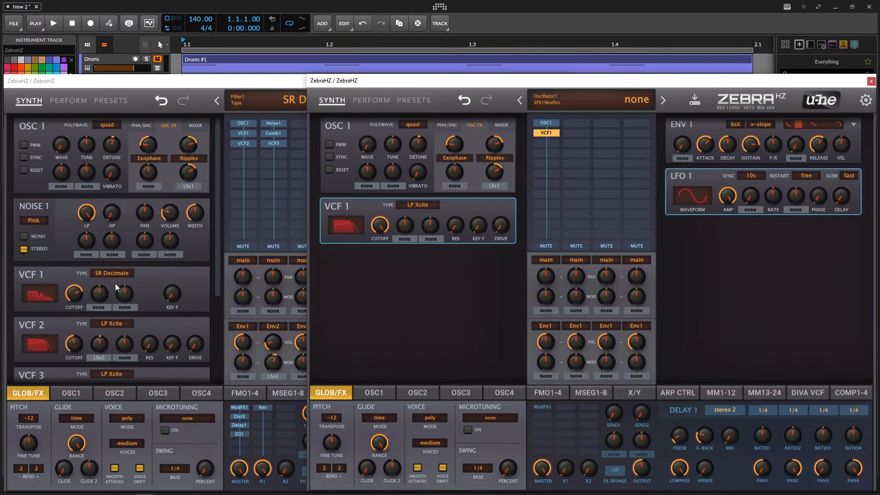
left_click(409, 205)
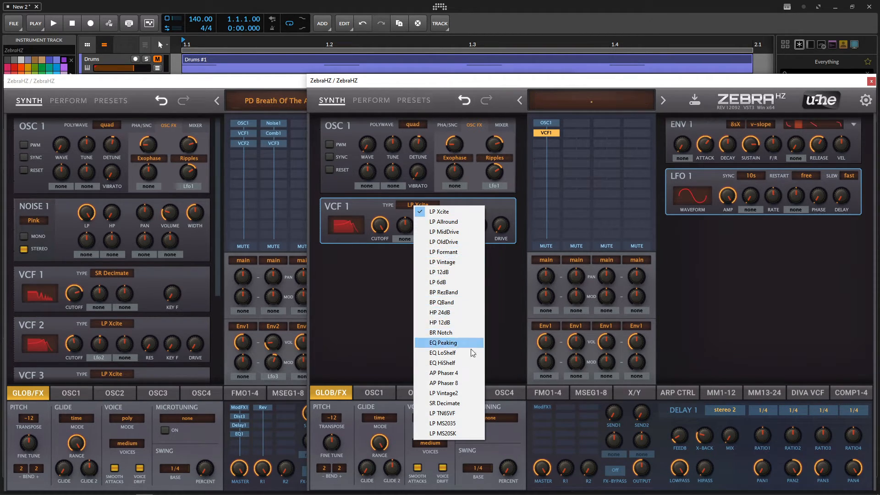
left_click(459, 403)
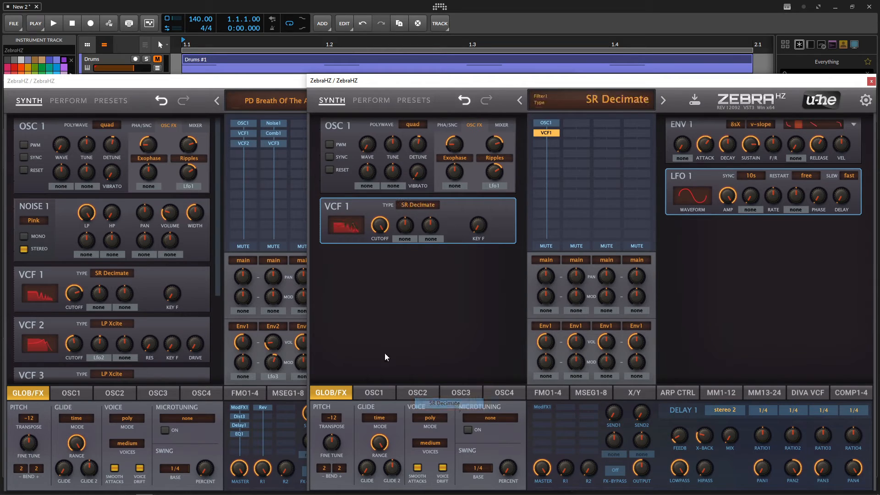
- Lower VCF 1's cutoff in the new patch to match the reference patch
left_click(76, 297)
left_click(676, 270)
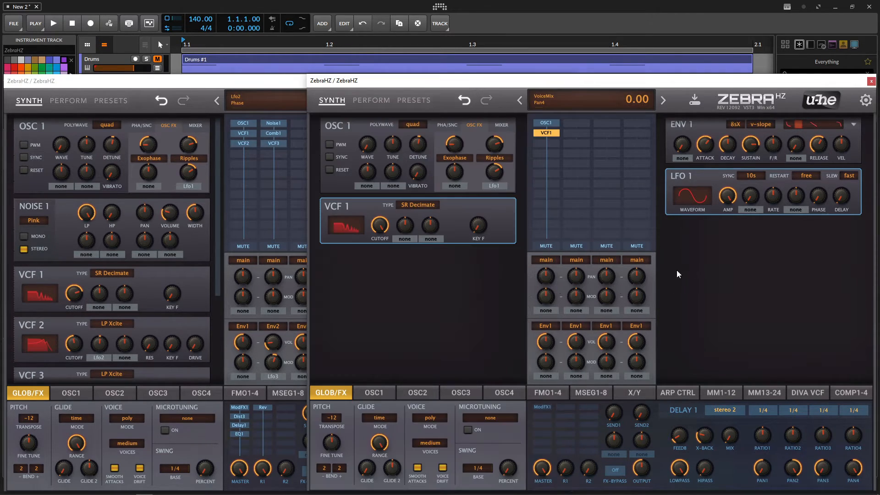
left_click_drag(381, 221, 381, 242)
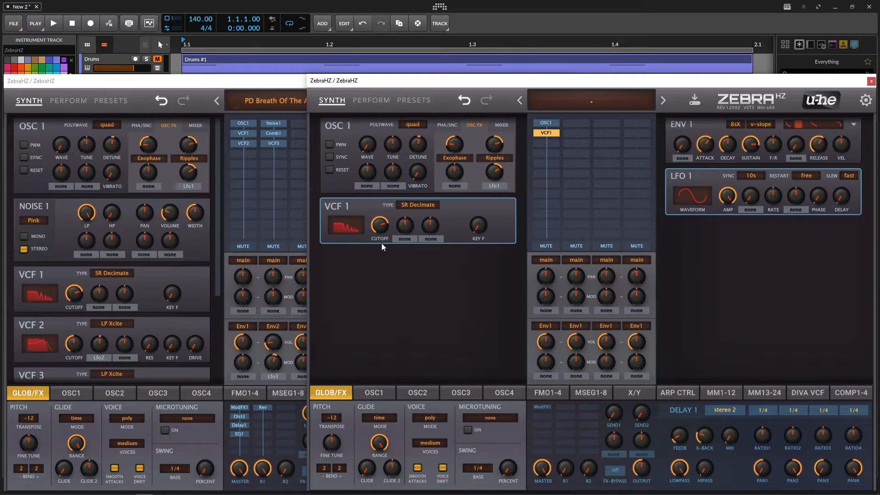
- Add a VCF2 module below VCF1 in the new patch's first lane and set its cutoff to 71
left_click(555, 143)
left_click(579, 146)
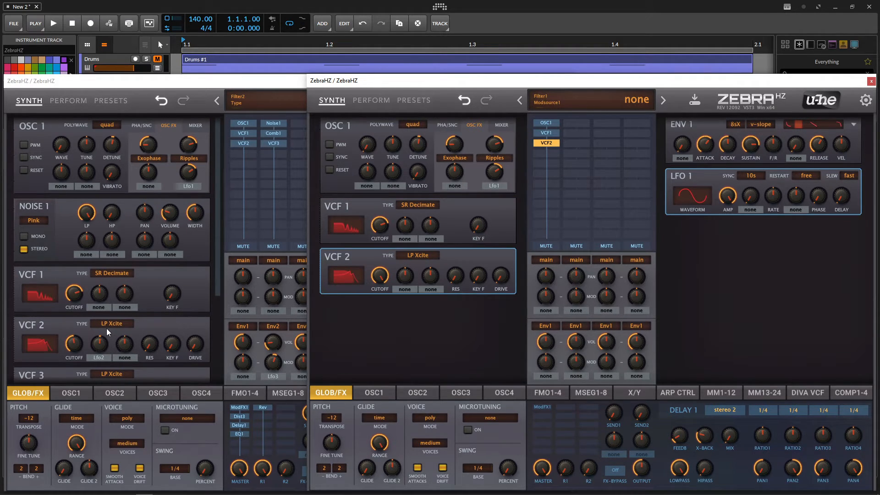
left_click(75, 348)
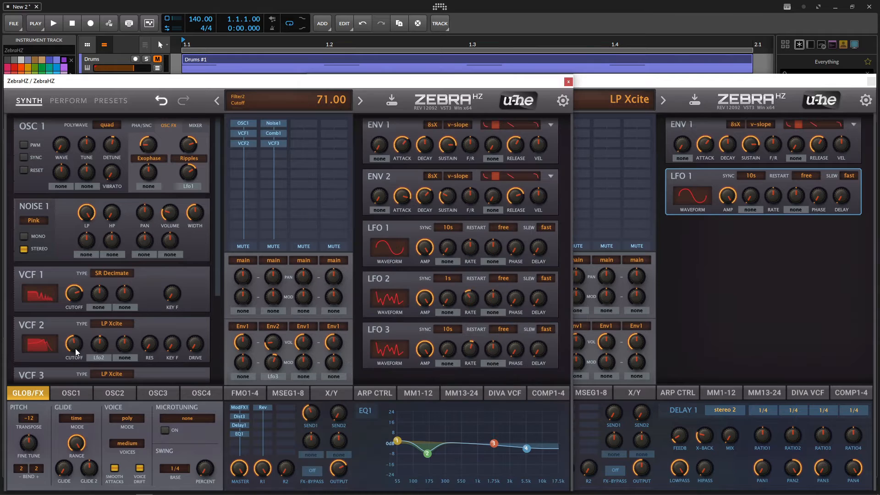
left_click(704, 290)
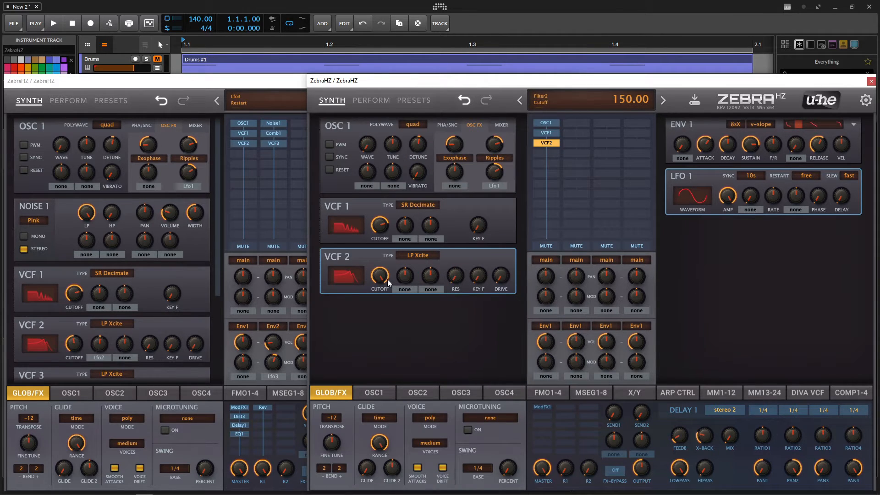
left_click_drag(384, 276, 387, 317)
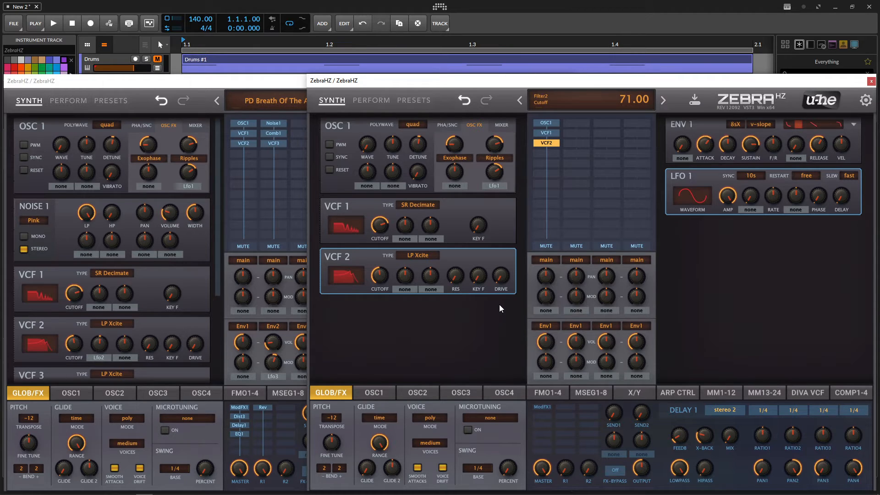
- Raise the new patch's main output level to match the reference patch's 142
left_click(273, 86)
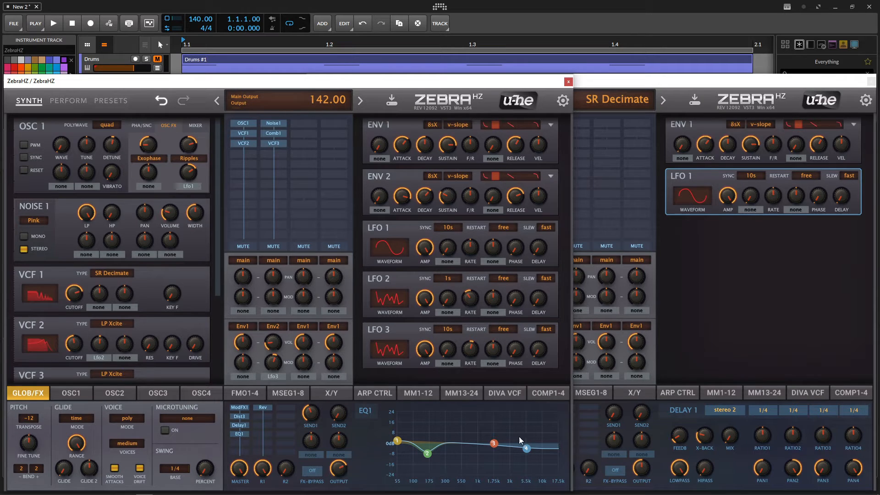
left_click(682, 419)
left_click_drag(640, 468, 639, 458)
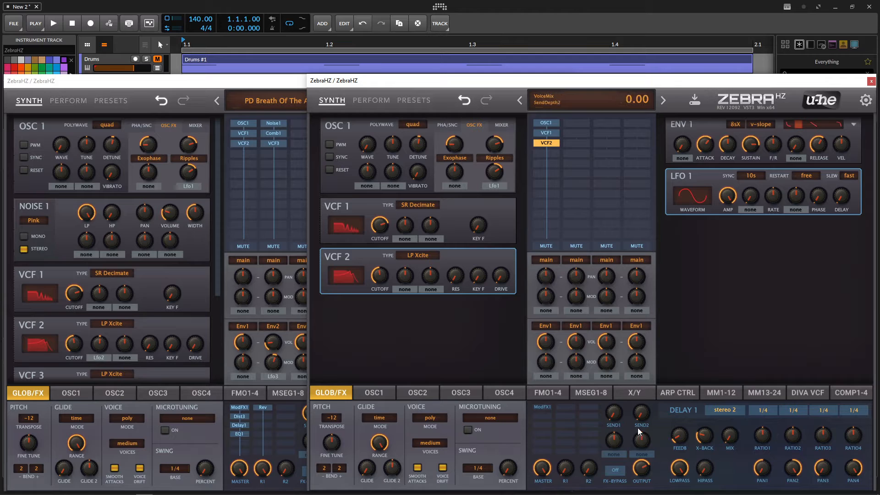
- Assign Lfo2 as VCF 2's first modulation source in the new patch and set its modulation depth to 6
left_click(228, 87)
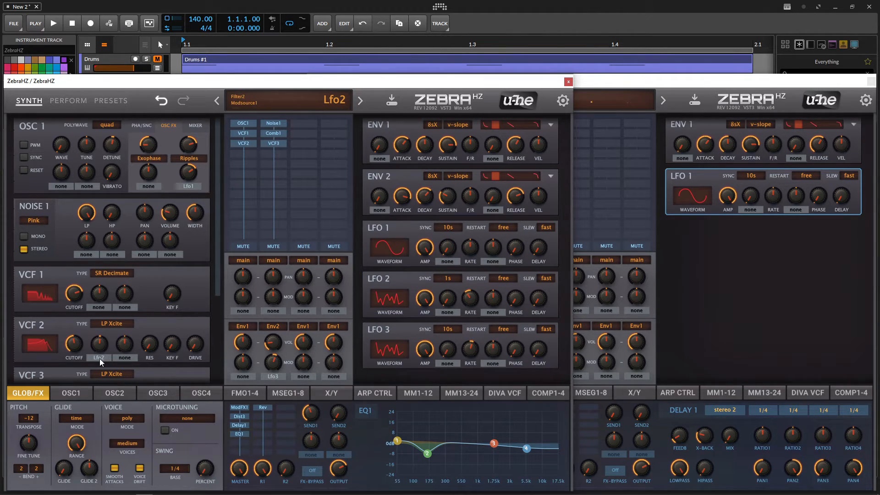
left_click(653, 308)
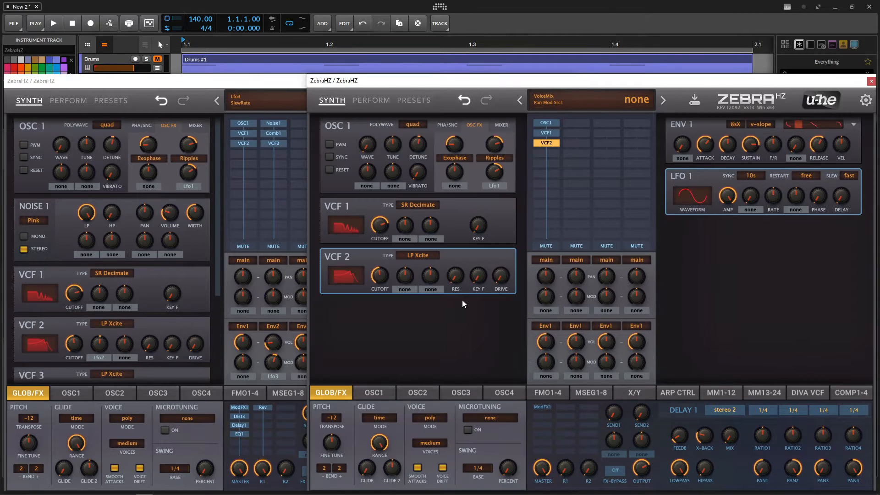
left_click(405, 289)
left_click(453, 388)
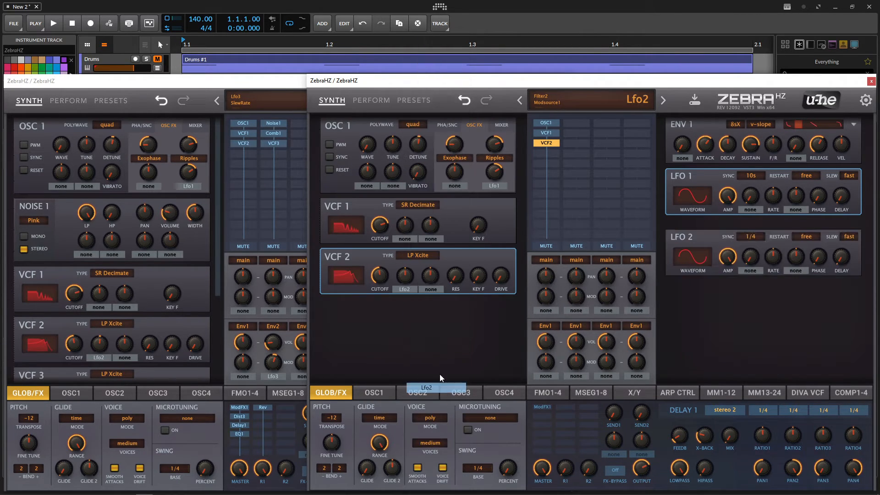
left_click_drag(408, 276, 411, 275)
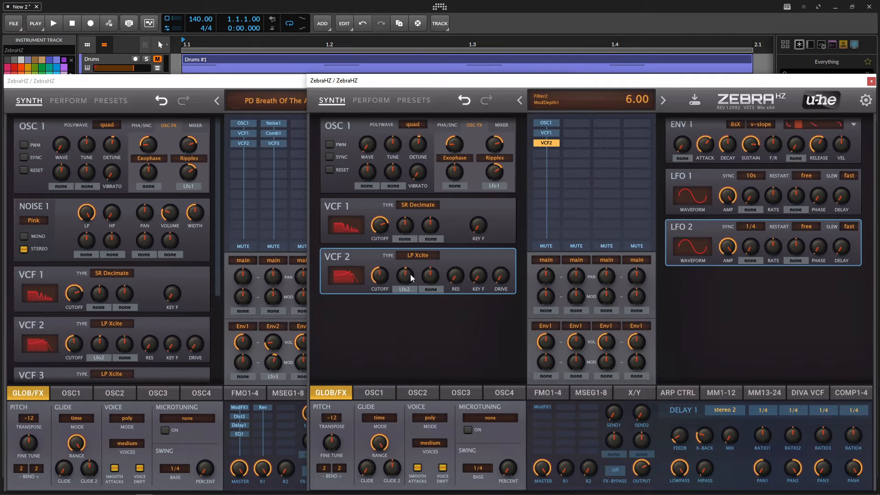
- Set LFO 2's waveform to rand glide in the new patch, as in the reference patch
left_click(246, 81)
left_click(387, 304)
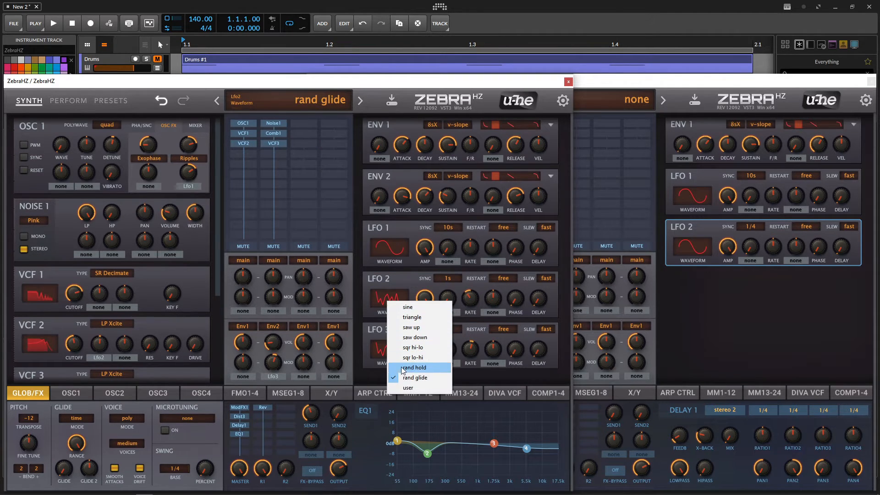
left_click(693, 248)
left_click(701, 252)
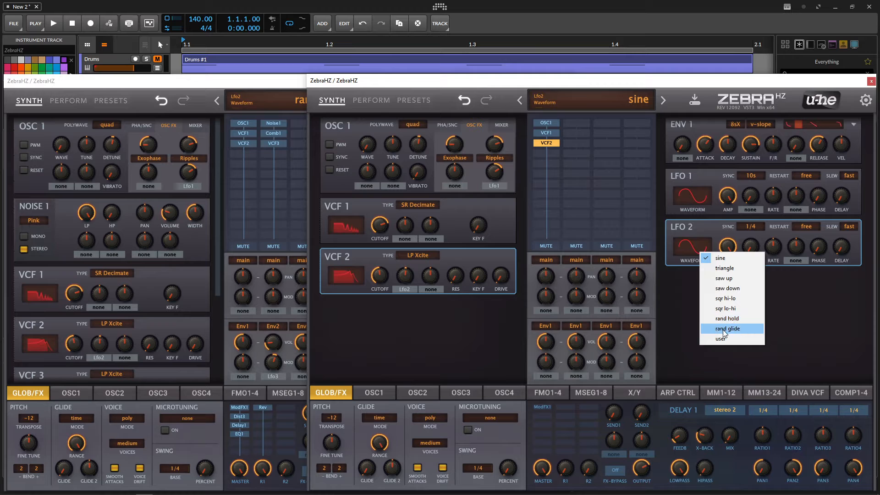
left_click(727, 318)
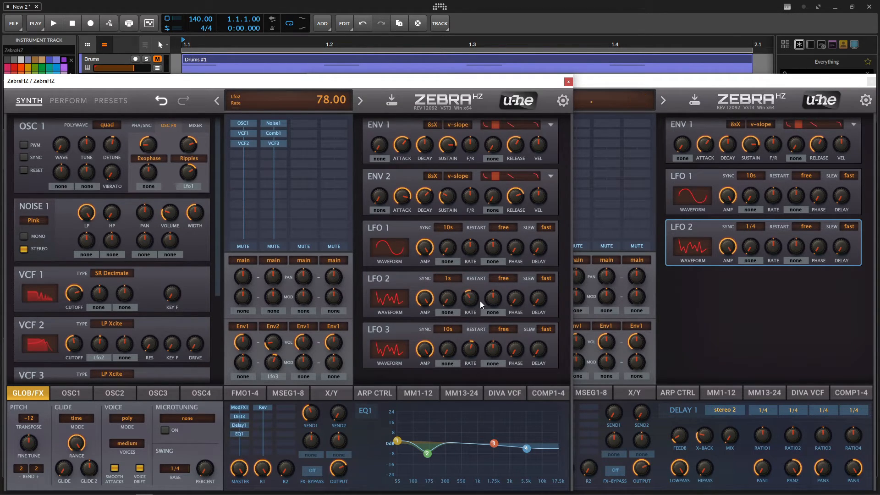
- Set LFO 2's sync to 1s and lower its rate to match the reference patch's 78
left_click(750, 227)
left_click(750, 227)
left_click(769, 237)
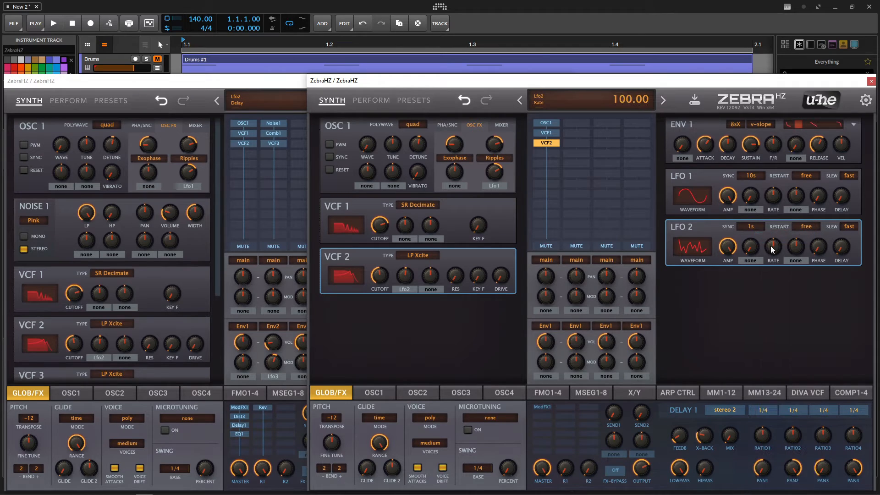
left_click_drag(770, 246, 771, 256)
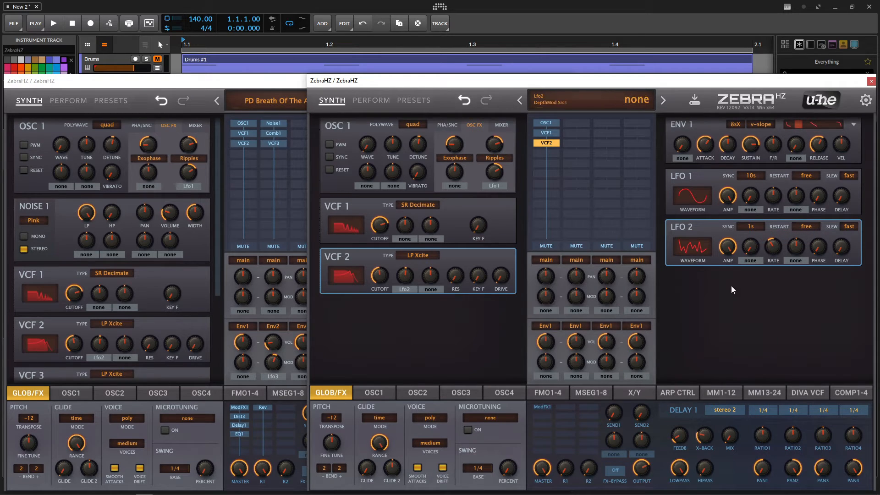
- Check the reference patch's compressor settings and switch on compressor 1 in the new patch
left_click(274, 85)
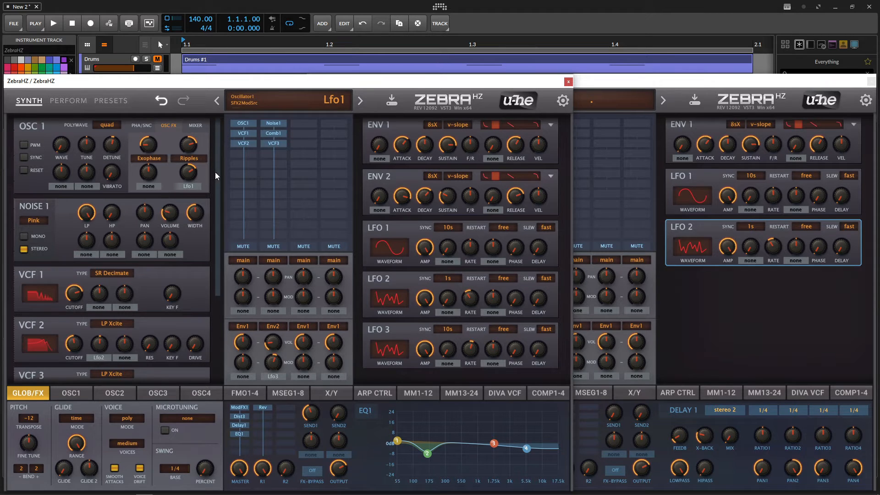
scroll(214, 192, "down", 3)
scroll(212, 205, "down", 2)
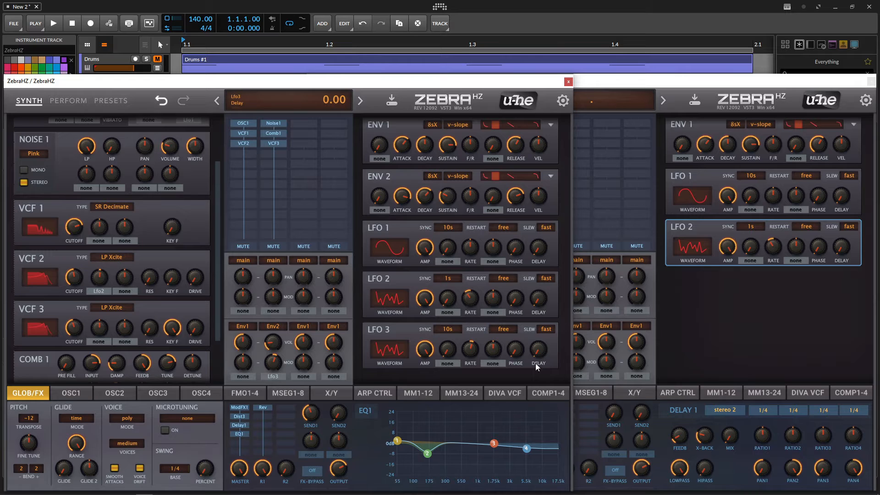
left_click(548, 393)
left_click(782, 367)
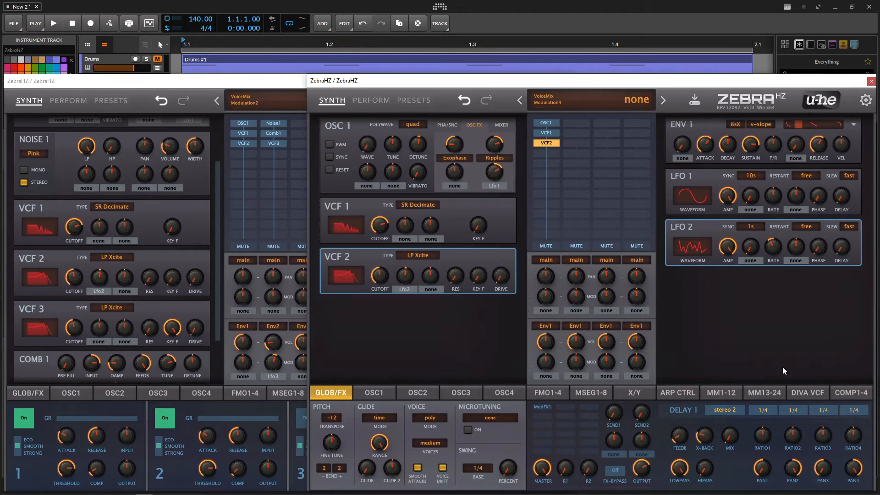
left_click(853, 393)
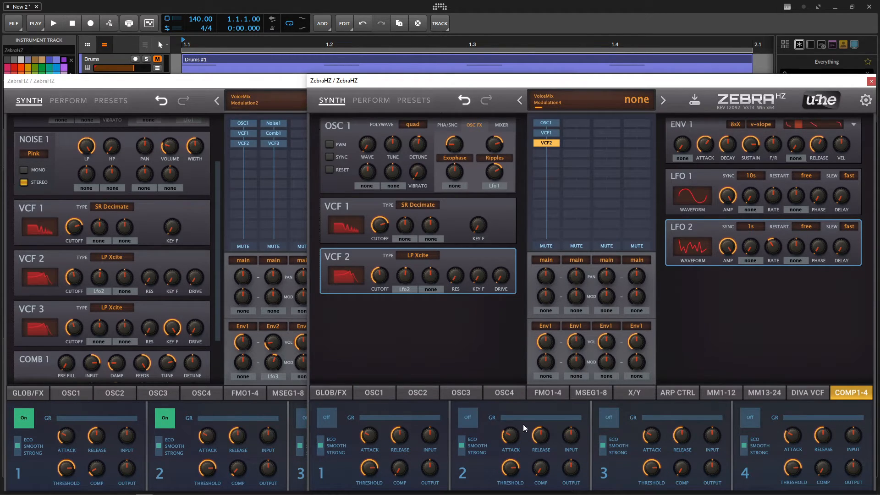
left_click(325, 418)
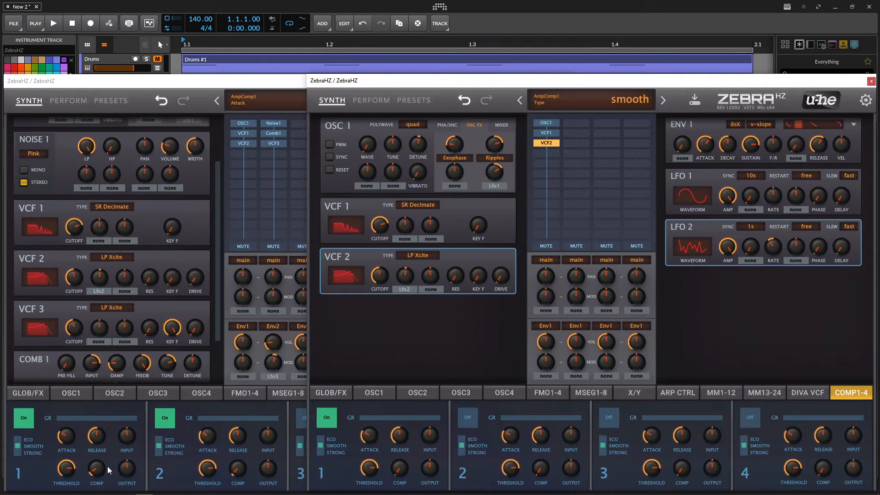
- Raise compressor 1's Comp amount in the new patch to match the reference patch
left_click(78, 455)
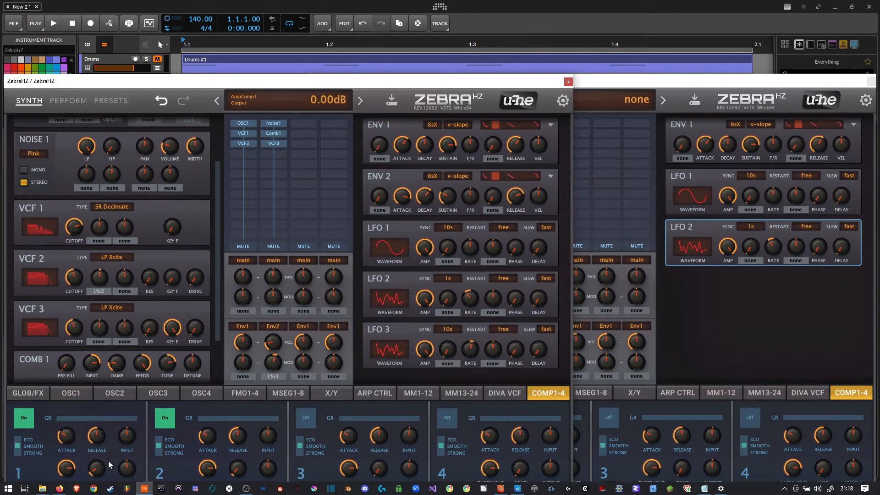
left_click(766, 290)
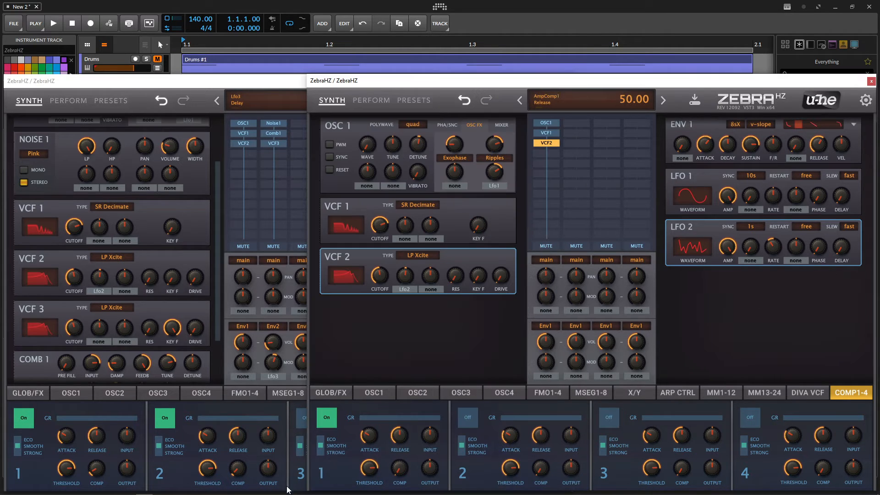
left_click_drag(402, 468, 406, 458)
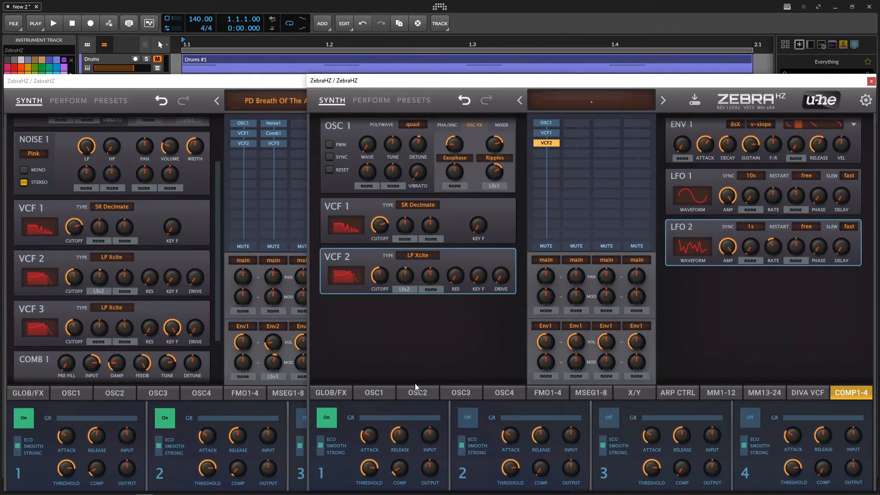
- Review the reference patch's remaining modules and mute the first lane of the new patch
left_click(277, 87)
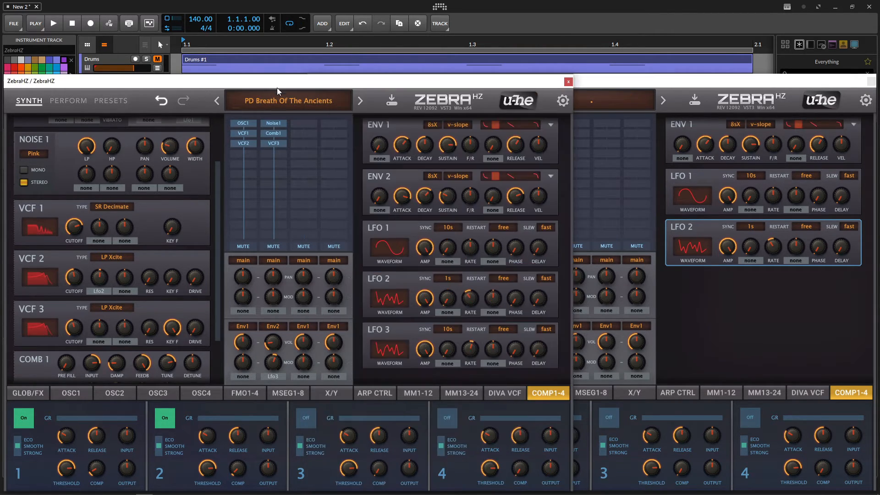
left_click_drag(218, 276, 214, 298)
left_click(703, 293)
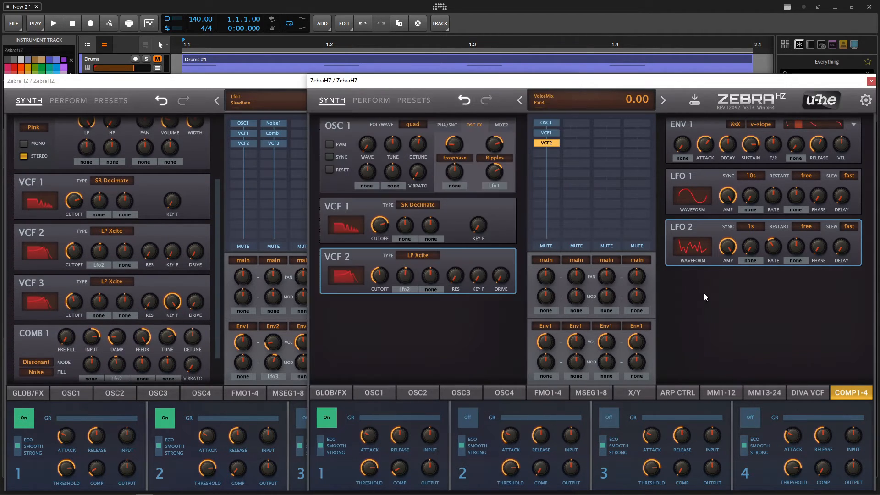
left_click(546, 247)
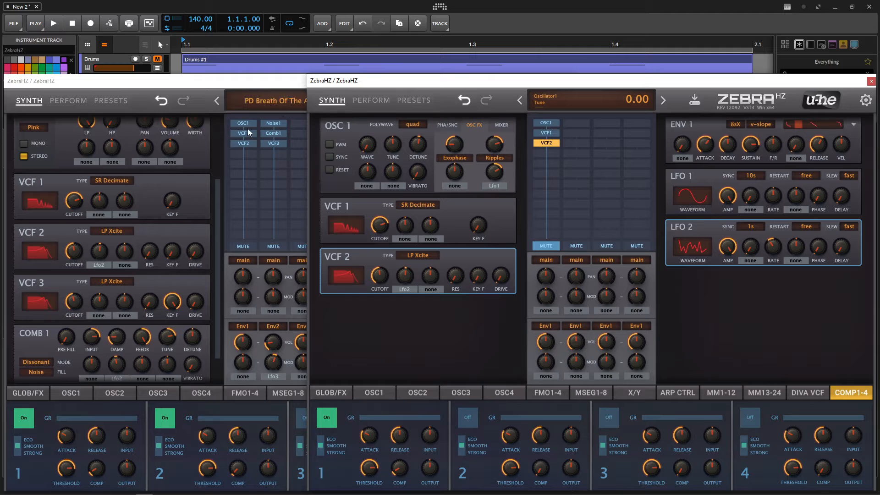
- Add a Noise1 module in the first slot of the new patch's second lane
left_click(280, 122)
left_click(554, 134)
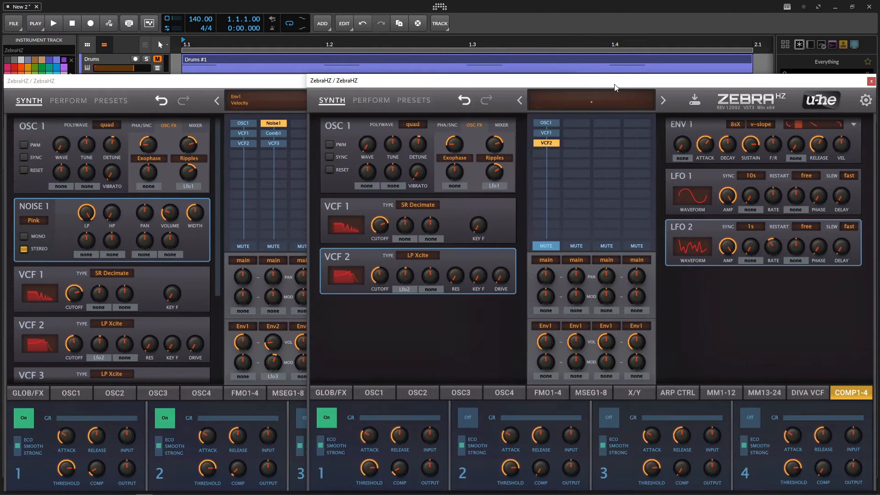
left_click(565, 122)
left_click(594, 137)
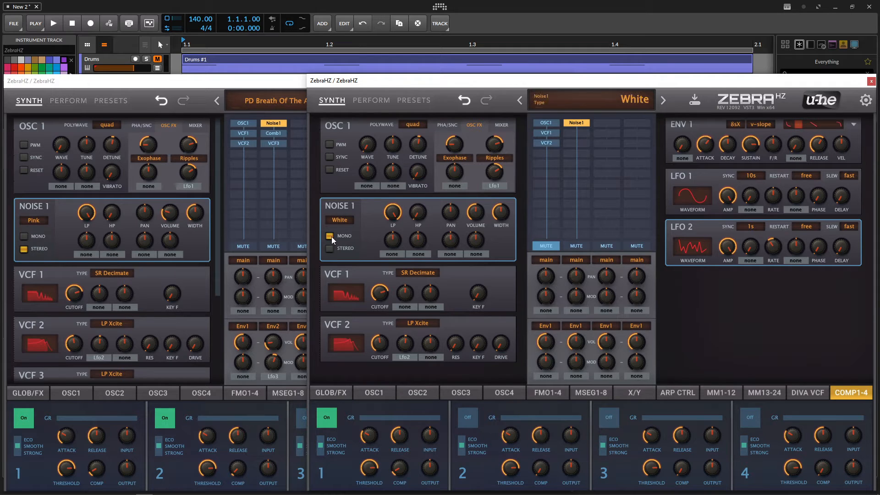
- Configure Noise 1 in the new patch as stereo Pink noise with its volume at 52
left_click(329, 250)
left_click(345, 221)
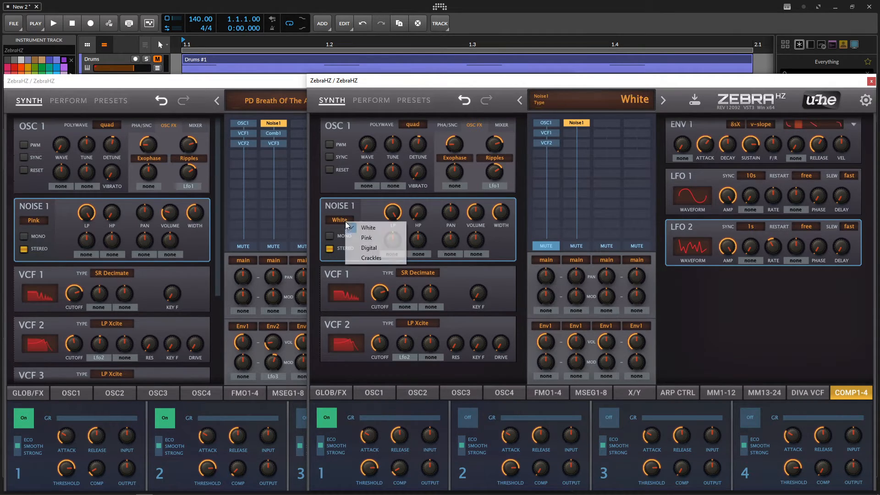
left_click(362, 238)
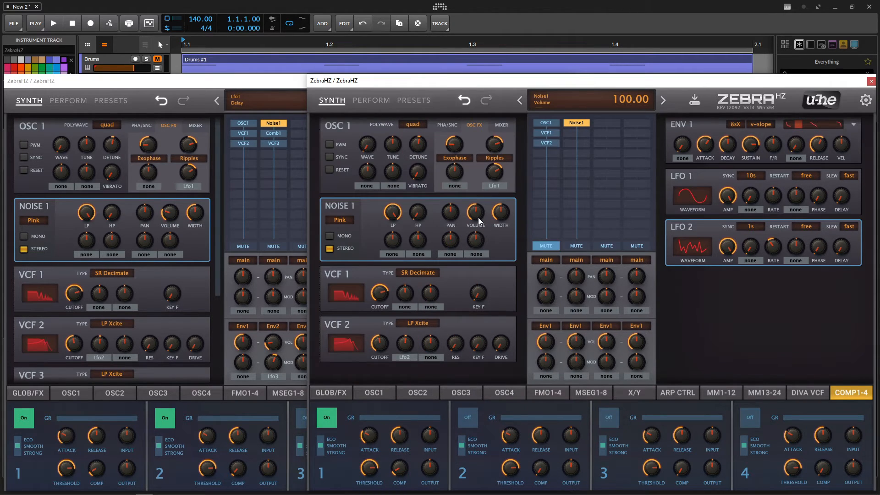
left_click_drag(479, 223, 477, 229)
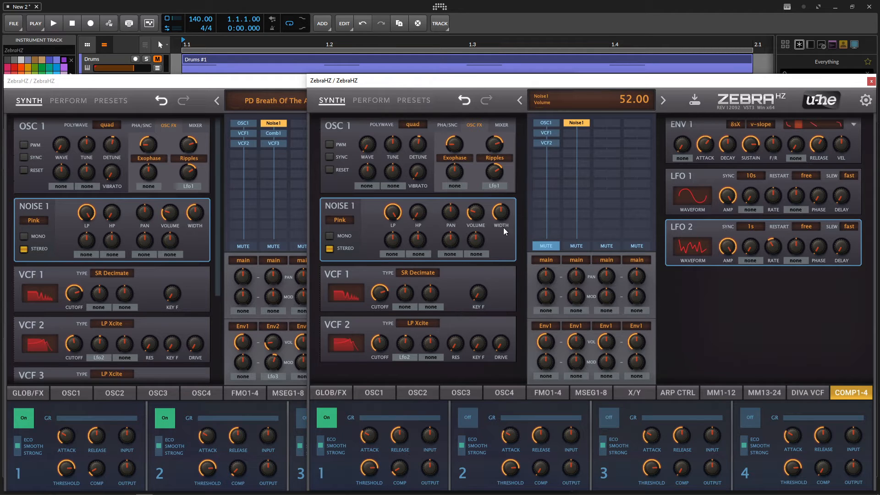
- Add a Comb1 module below Noise1 in the new patch's second lane and bring its controls into view
left_click(269, 84)
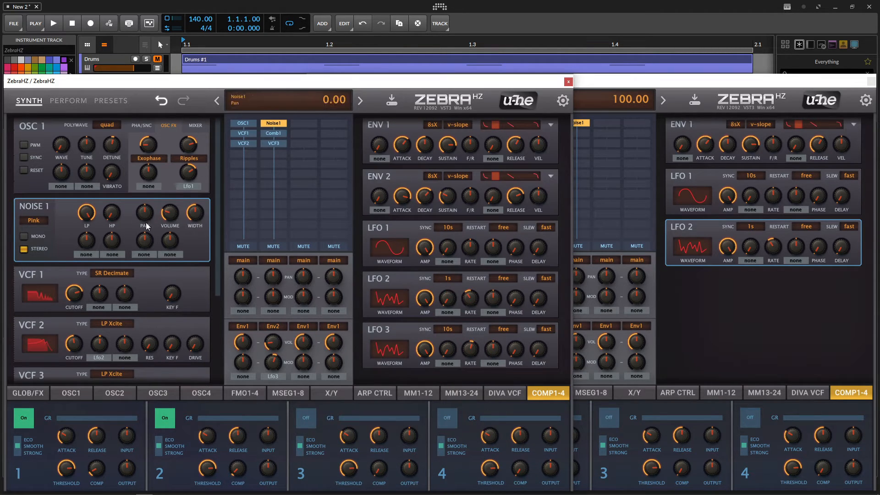
left_click(664, 312)
left_click(581, 132)
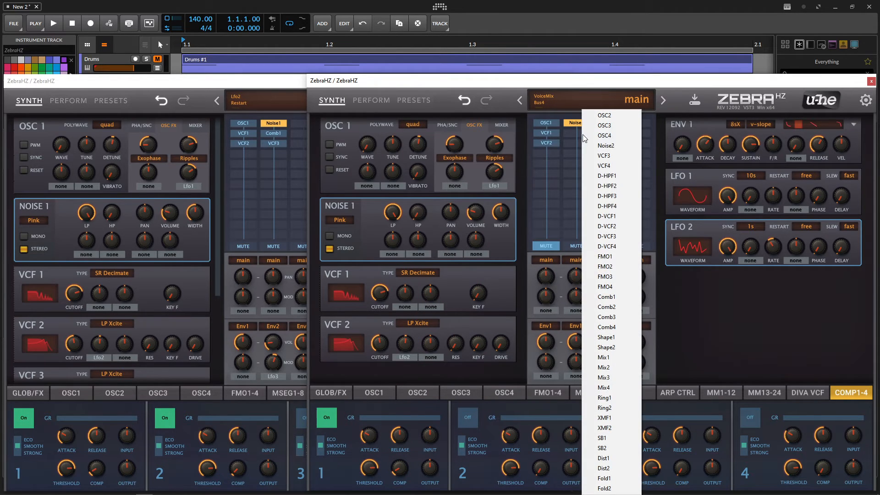
left_click(621, 294)
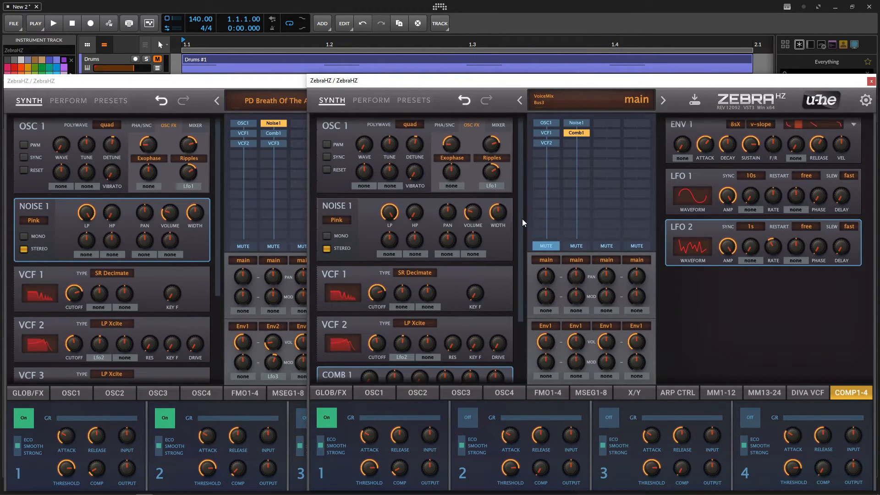
left_click_drag(521, 218, 521, 285)
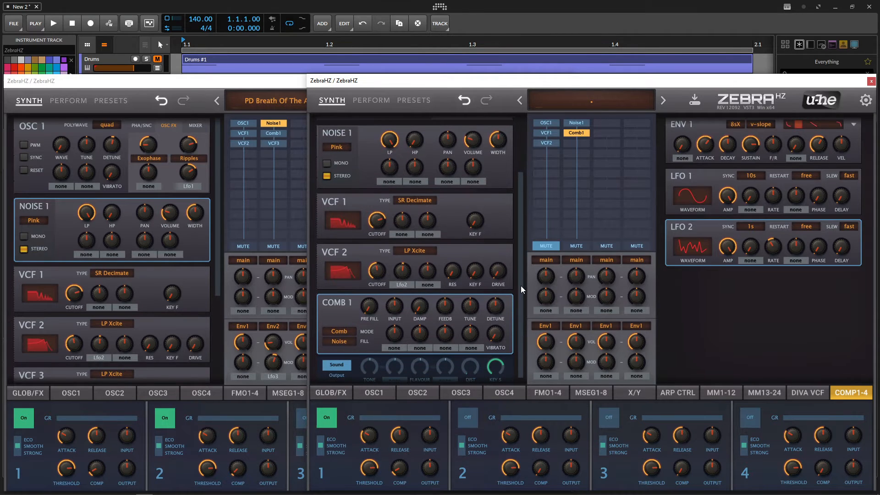
- Check Comb 1's mode in the reference patch and set Comb 1 in the new patch to Dissonant
left_click_drag(216, 247, 202, 259)
left_click(273, 133)
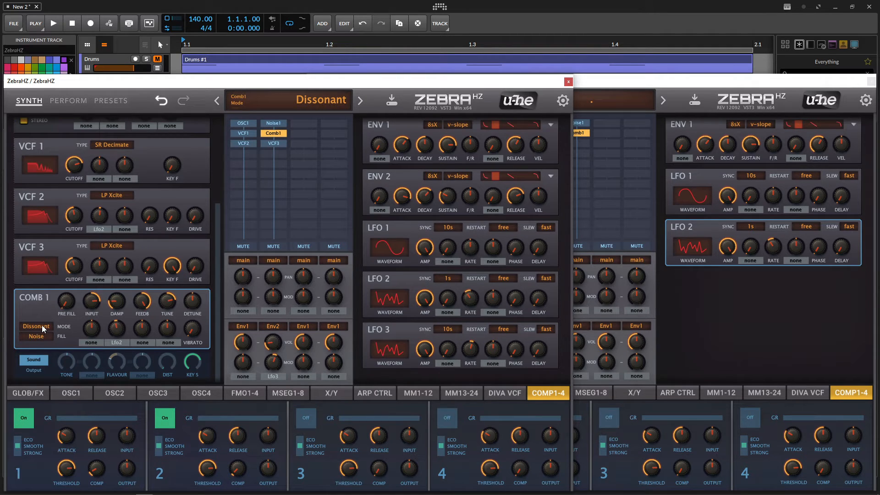
left_click(642, 338)
left_click(340, 331)
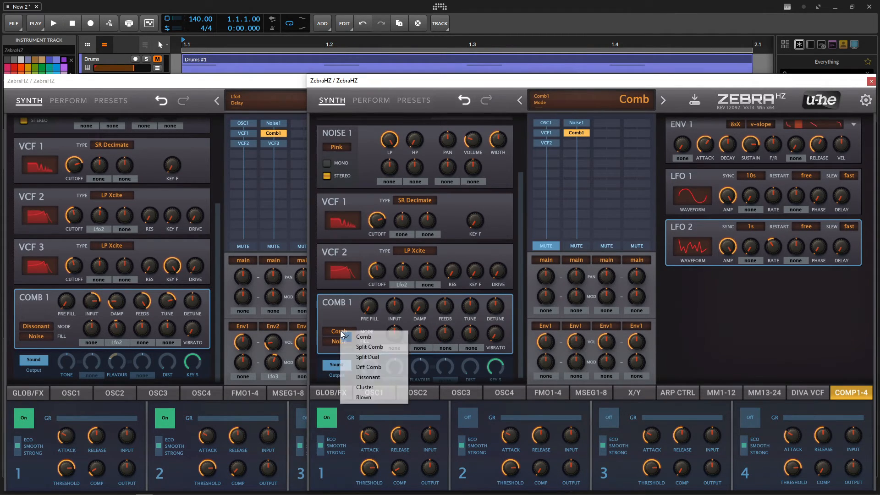
left_click(376, 377)
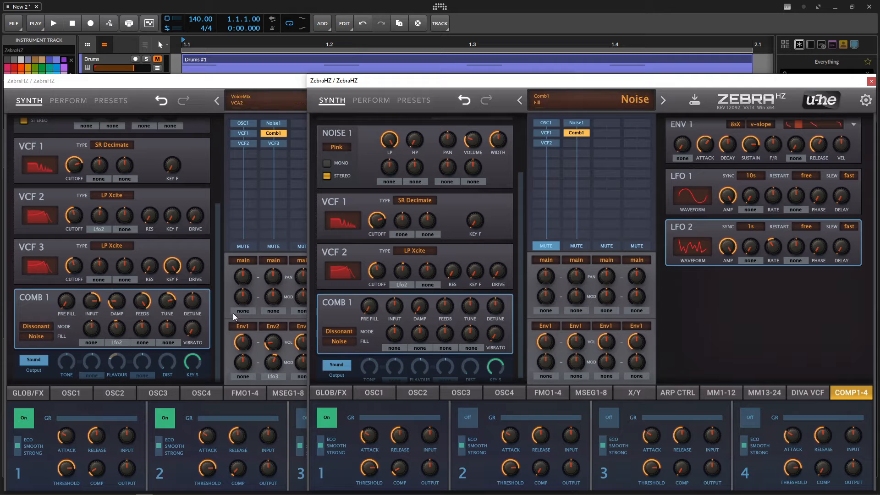
- Adjust Comb 1's input and damp levels in the new patch to match the reference patch
left_click(110, 307)
left_click(634, 321)
left_click_drag(393, 308, 395, 296)
left_click(118, 306)
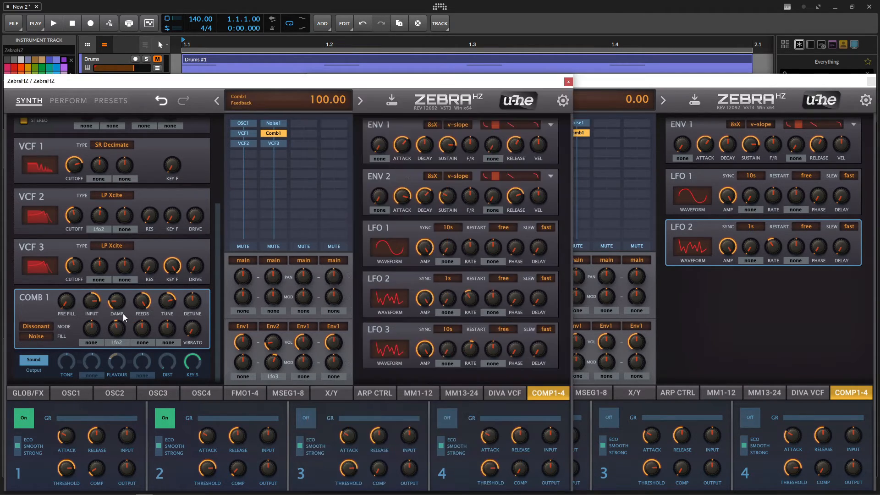
left_click(656, 314)
left_click_drag(419, 313, 417, 290)
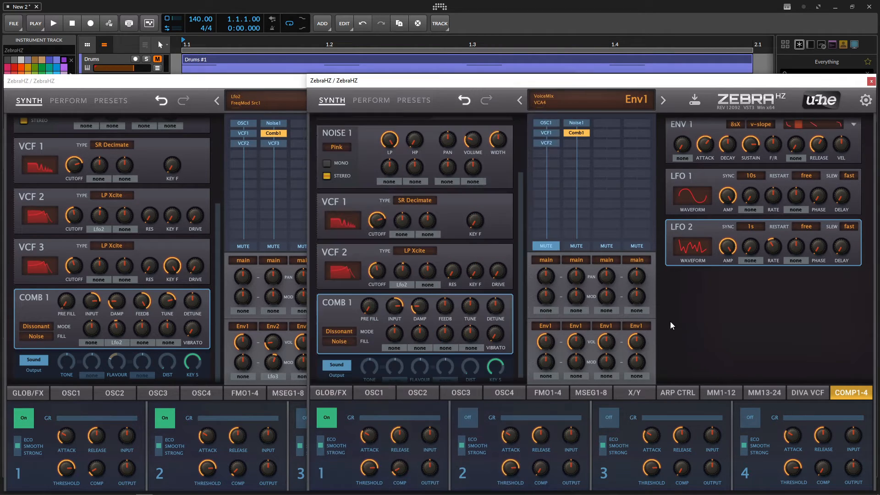
- Set Comb 1's feedback to 100 and its tune to 12 in the new patch
left_click_drag(446, 311, 444, 280)
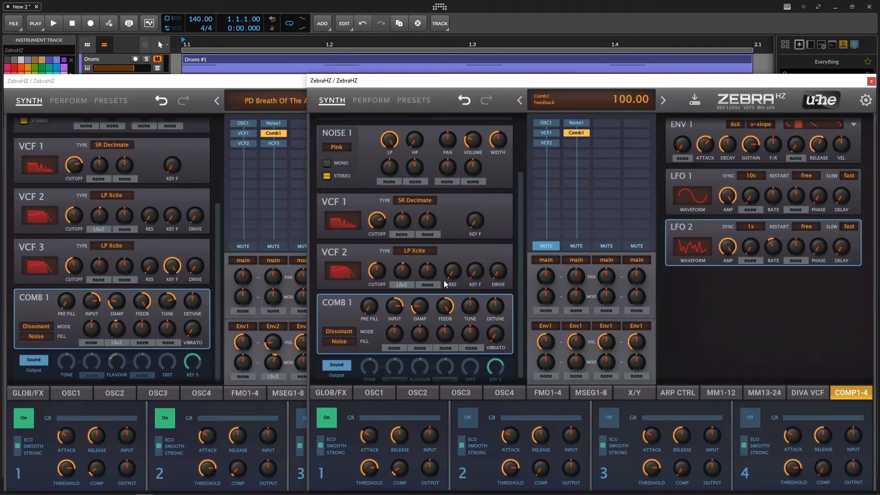
left_click(196, 321)
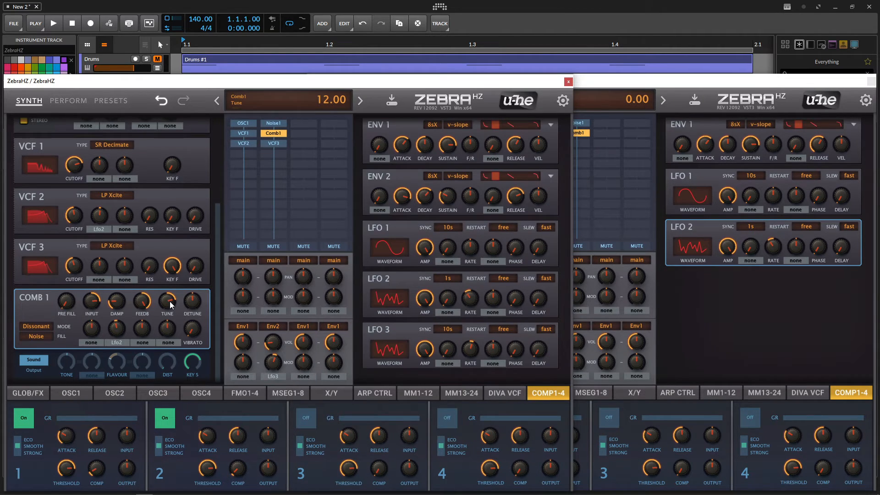
left_click(643, 317)
left_click_drag(468, 309, 466, 278)
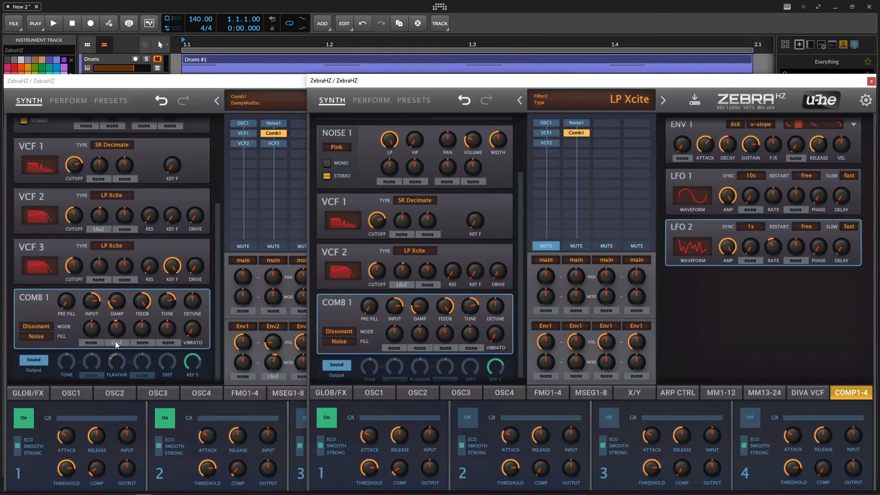
- Assign Lfo2 as Comb 1's damp modulation source in the new patch and adjust its depth to match the reference
left_click(423, 347)
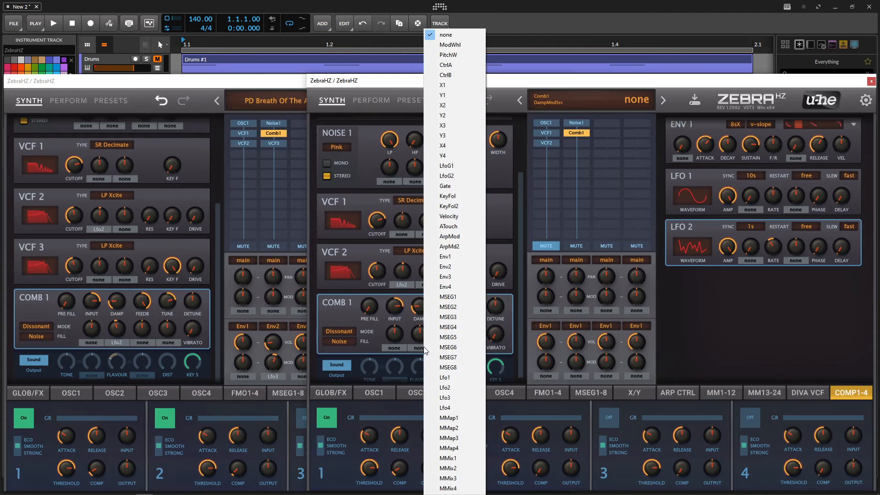
left_click(455, 386)
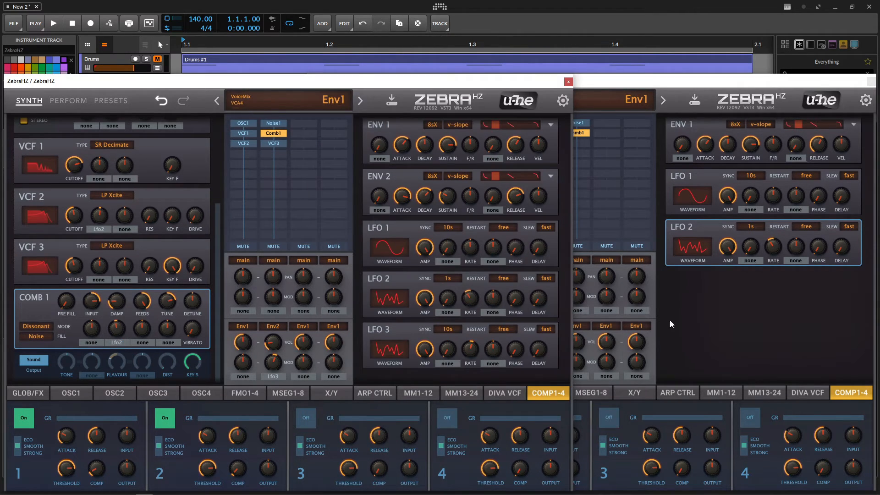
left_click_drag(422, 334, 423, 336)
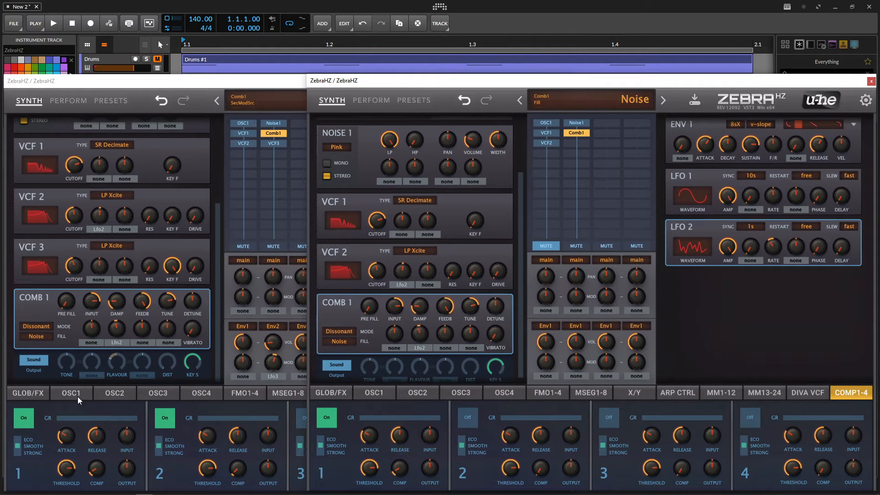
- Set Comb 1's flavour in the new patch to the reference patch's -46
left_click(119, 373)
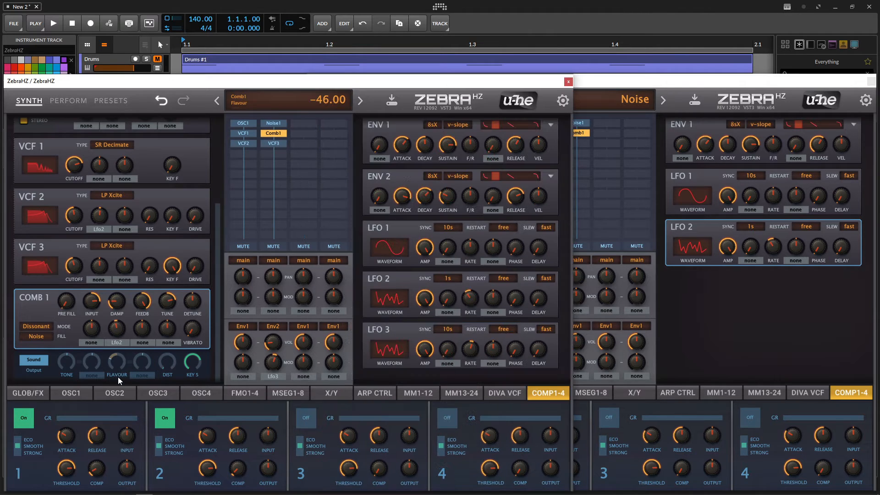
left_click(717, 360)
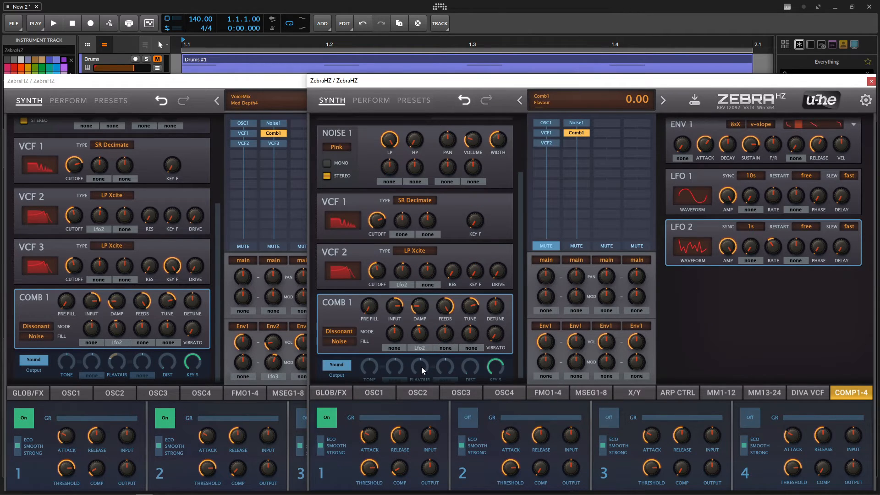
left_click_drag(420, 367, 419, 379)
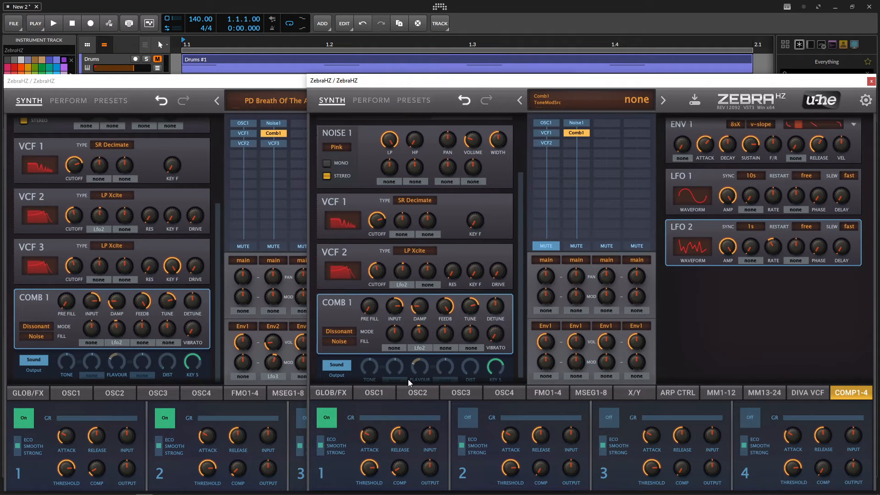
- Add a VCF3 module below Comb1 in the new patch's second lane and compare it with the reference
left_click(583, 142)
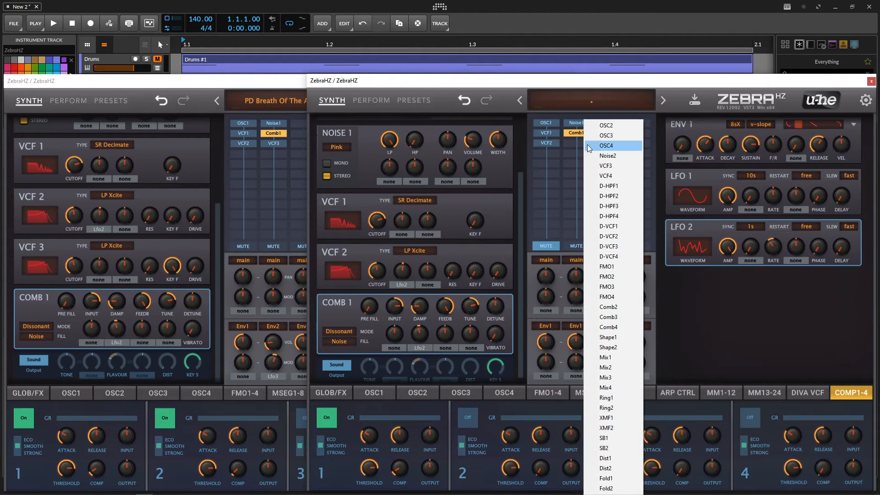
left_click(620, 169)
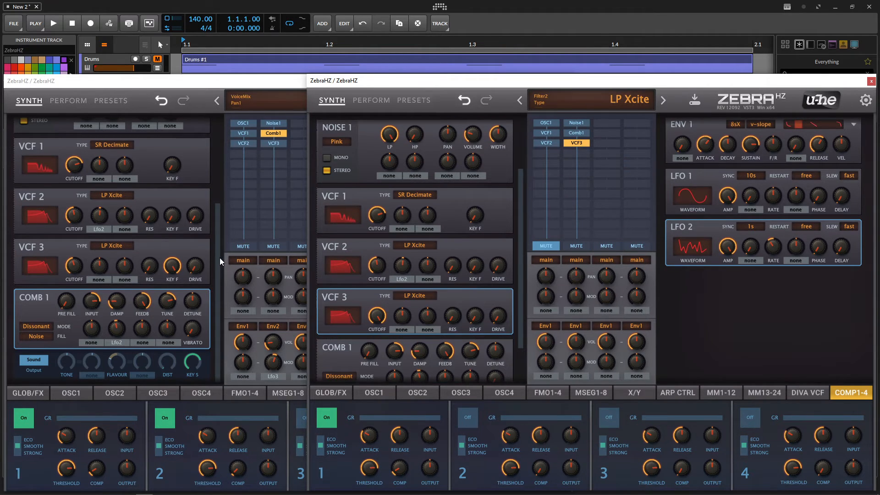
left_click(219, 274)
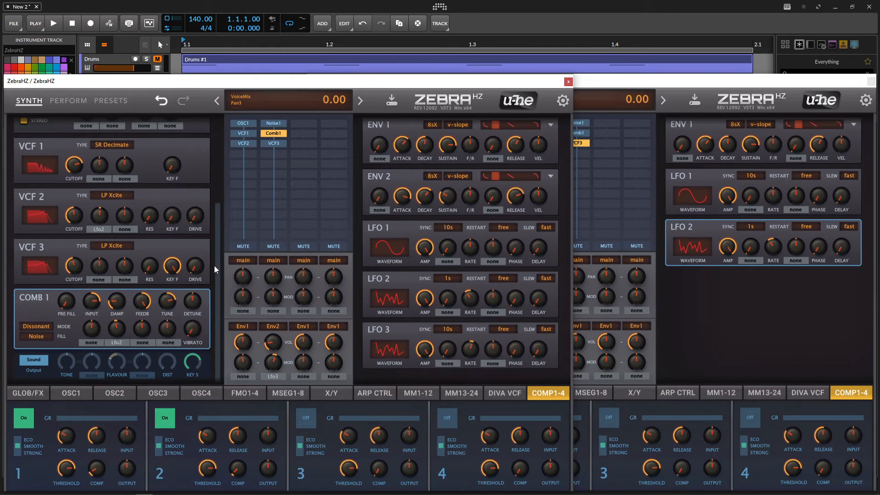
left_click(683, 301)
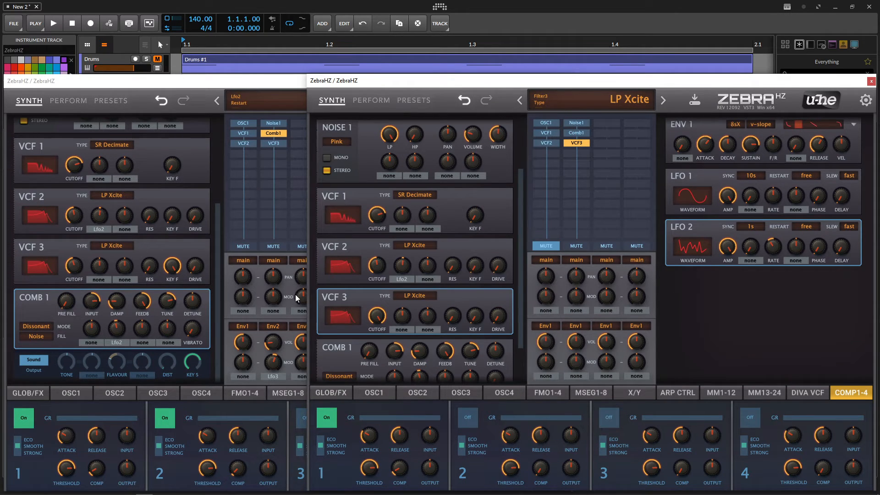
- Lower VCF 3's cutoff in the new patch to match the reference and raise its key follow to maximum
left_click(76, 277)
left_click(661, 301)
left_click_drag(376, 315, 387, 360)
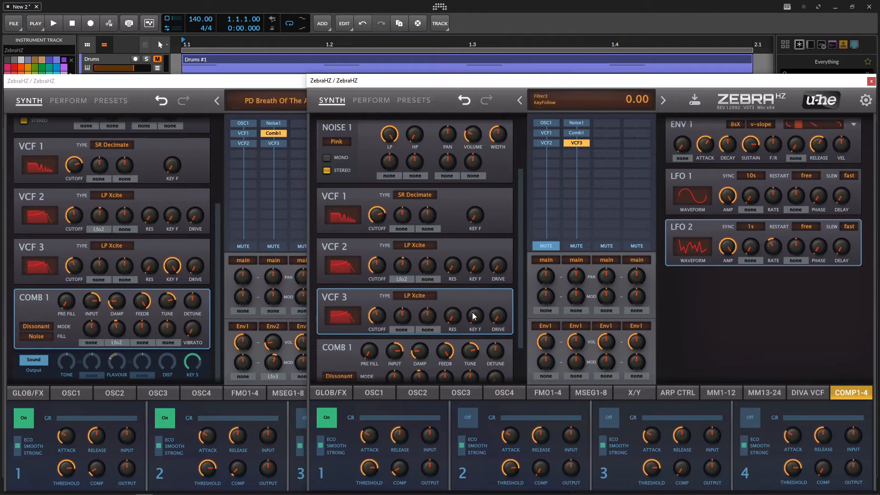
left_click_drag(475, 322, 483, 221)
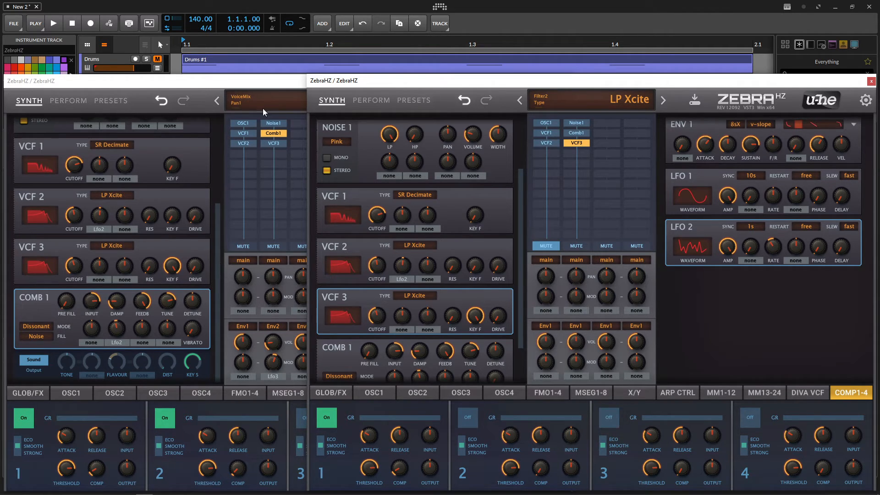
- Assign Env2 as the volume envelope of the new patch's second lane, as in the reference patch
left_click(284, 83)
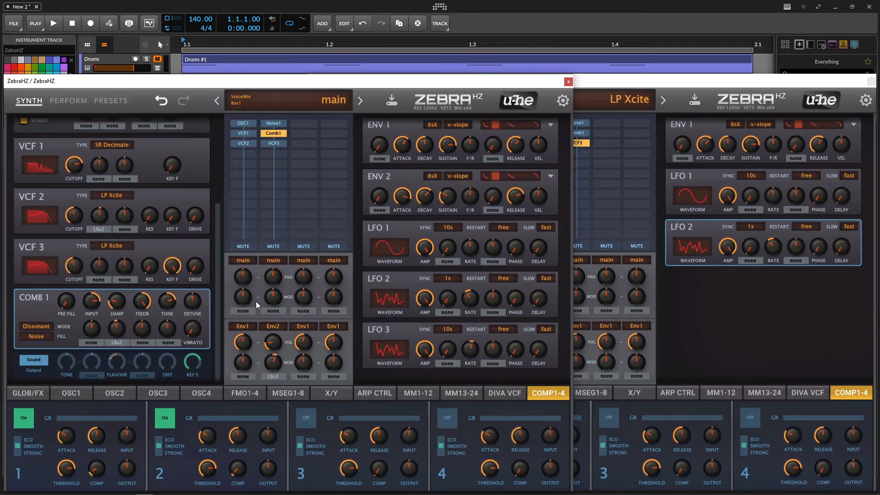
left_click(686, 340)
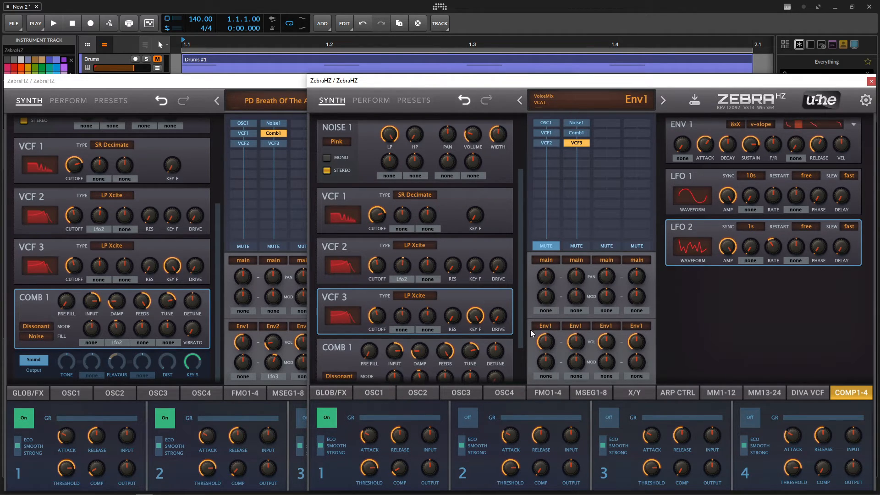
left_click(571, 326)
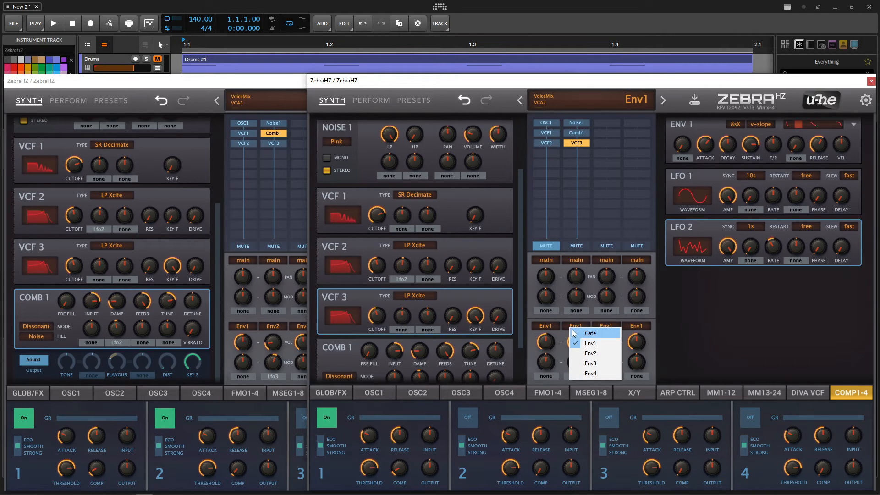
left_click(595, 354)
- Set Env 2's attack in the new patch to 84.50 and match its decay to the reference patch's 63.50
left_click(258, 83)
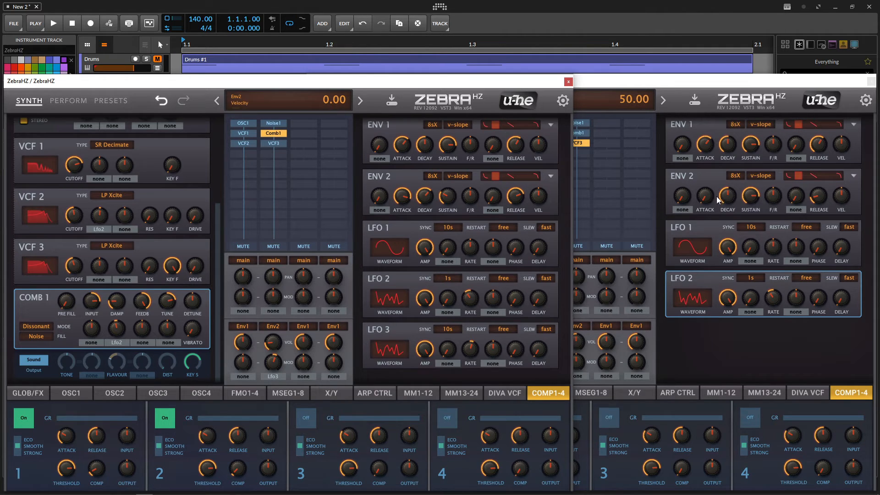
left_click_drag(706, 191, 705, 112)
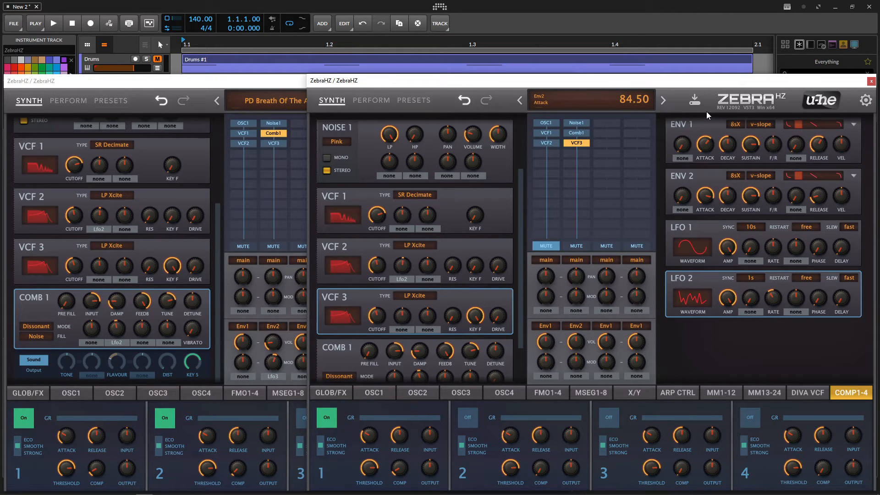
left_click(279, 82)
mouse_move(424, 197)
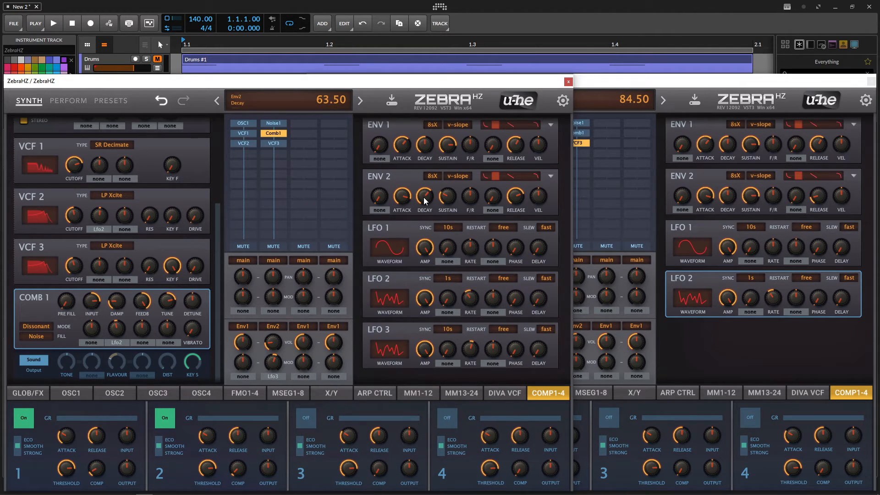
left_click_drag(727, 196, 724, 184)
- Match Env 2's sustain to the reference patch and its release to the reference value of 73
left_click(236, 100)
left_click(756, 197)
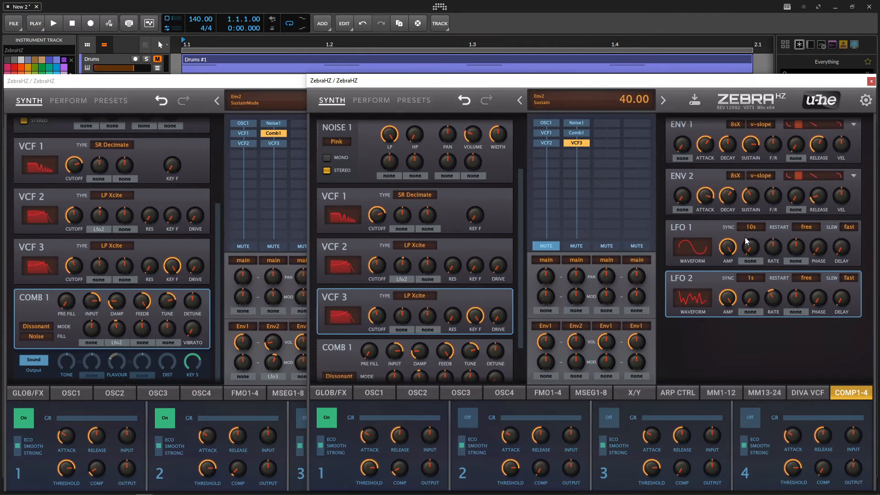
left_click_drag(744, 237, 750, 200)
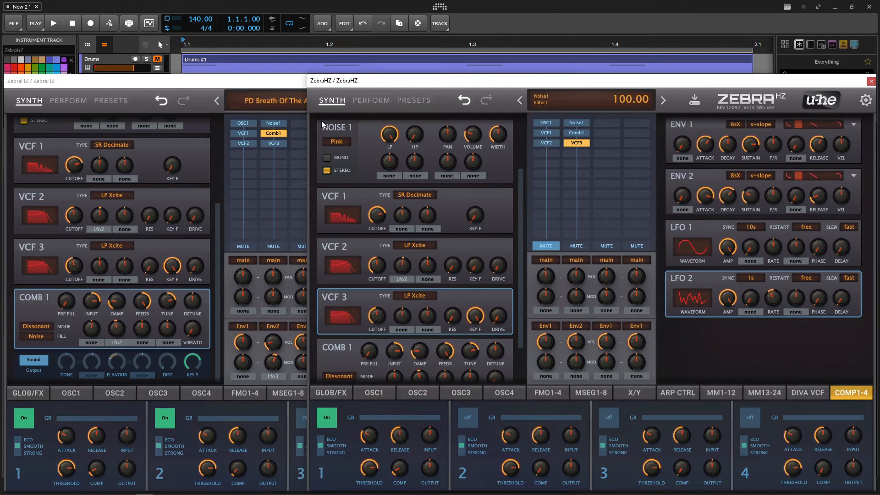
left_click(230, 90)
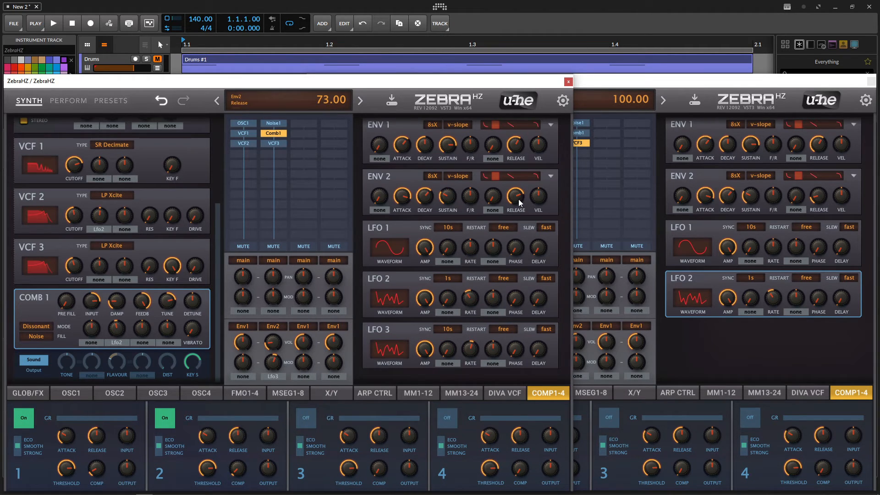
left_click(815, 197)
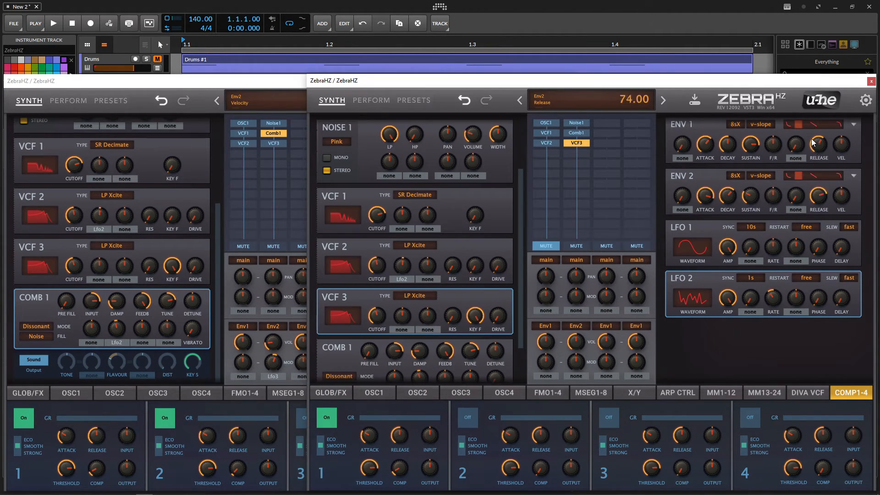
left_click_drag(813, 143, 812, 144)
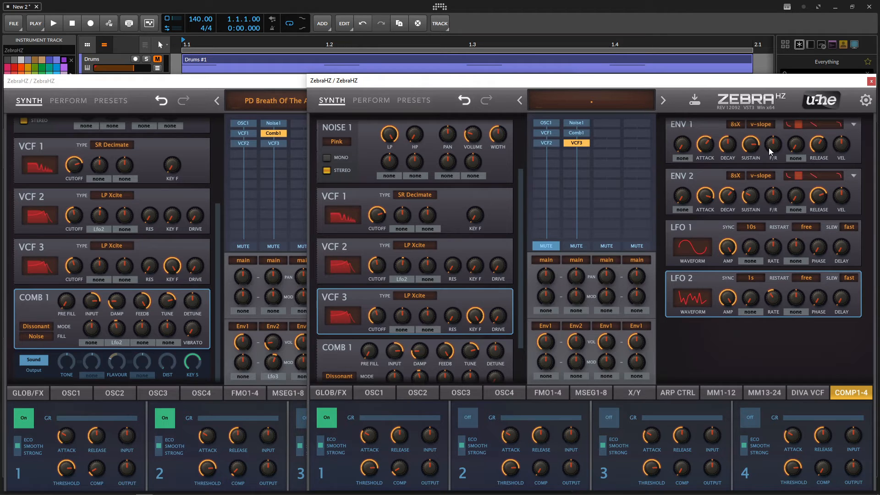
- Lower the new patch's second lane volume to the reference patch's 18
left_click(287, 334)
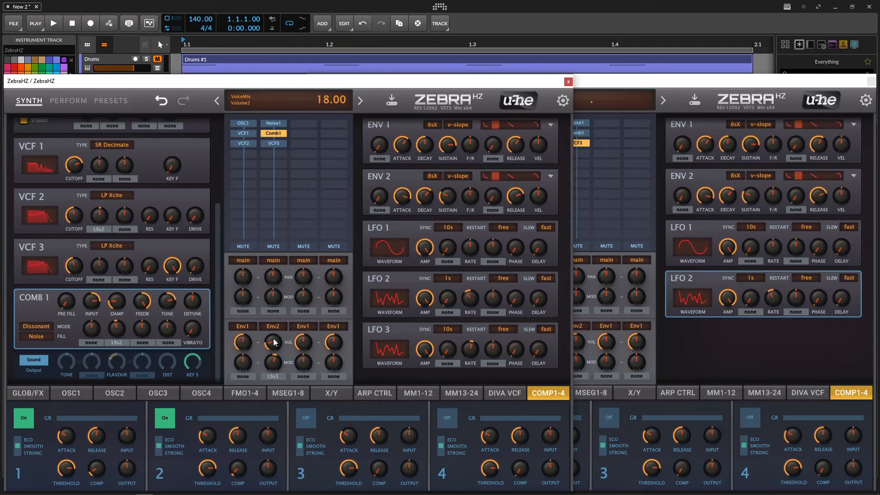
left_click(610, 346)
left_click_drag(579, 342, 576, 374)
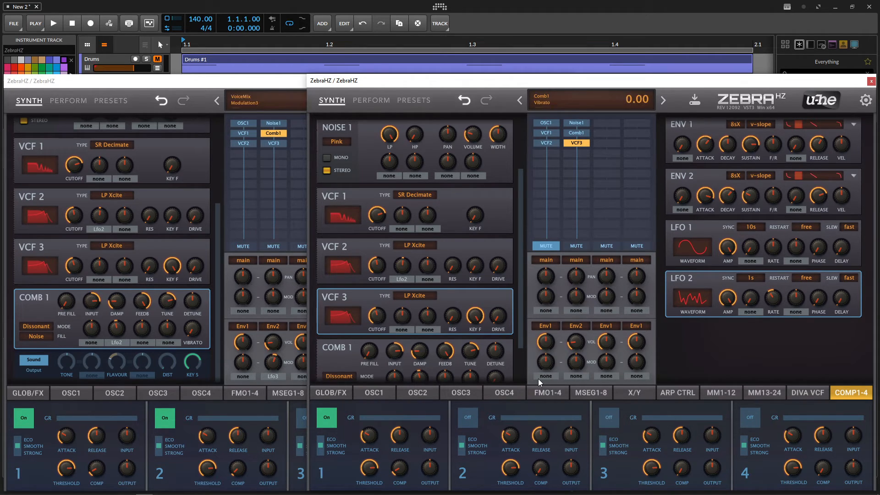
- Assign Lfo3 as the second lane's volume modulation source in the new patch and check LFO 3 in the reference patch
left_click(580, 376)
left_click(609, 397)
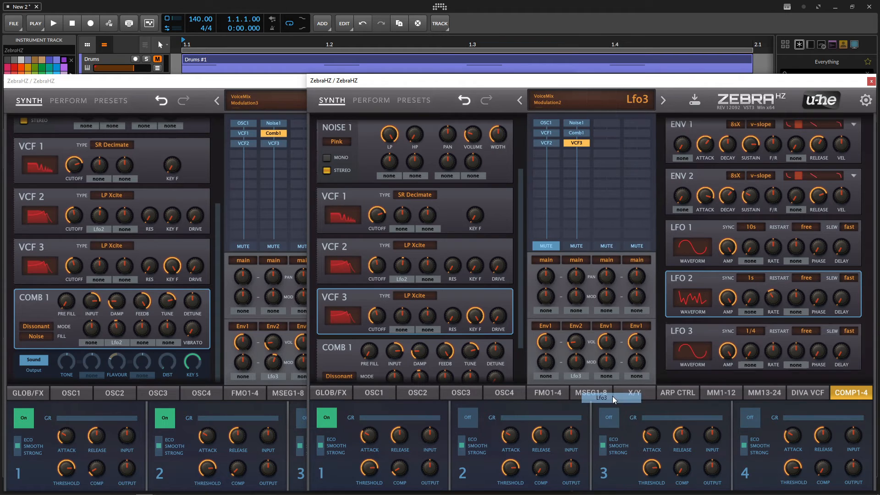
left_click(266, 81)
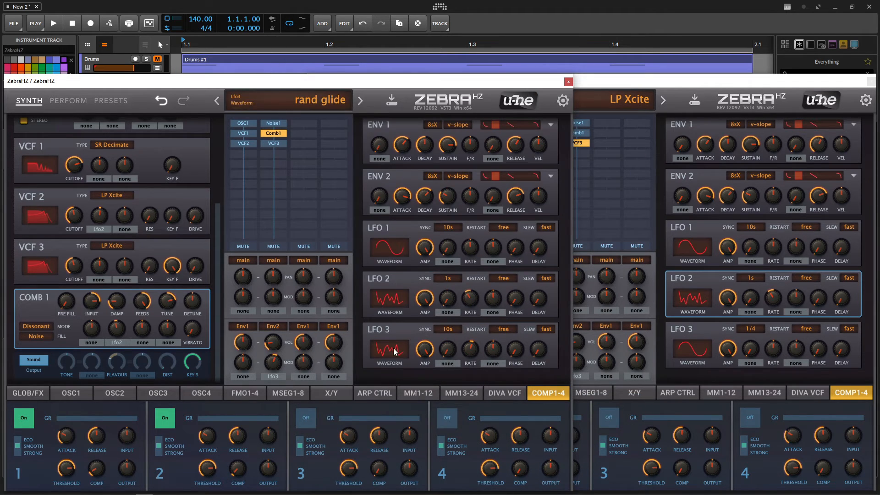
- Set LFO 3's waveform to rand glide and its sync to 10s in the new patch
left_click(687, 351)
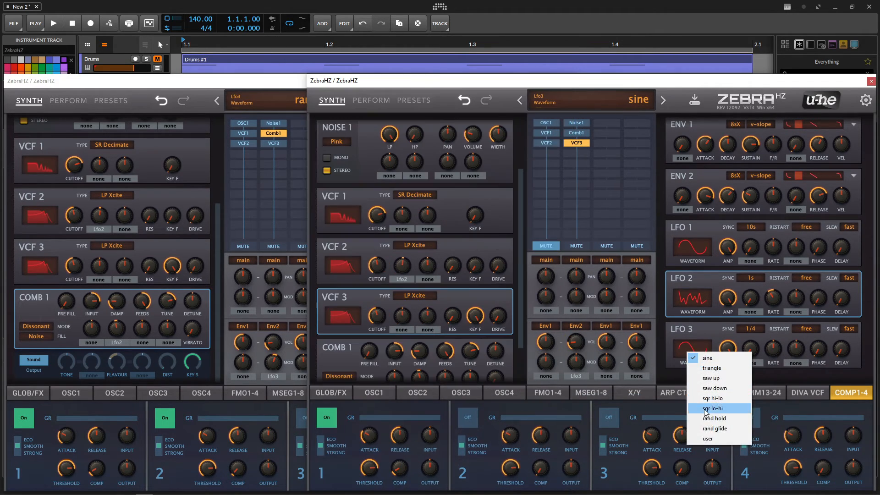
left_click(708, 429)
left_click(282, 91)
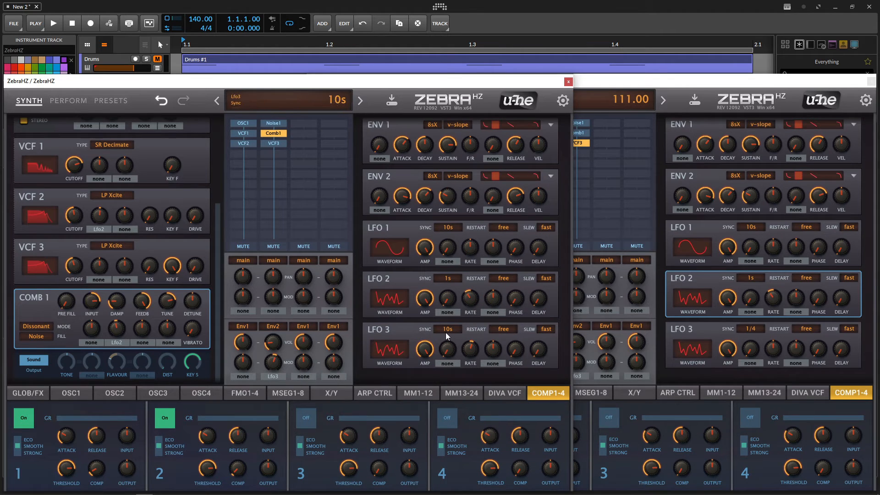
left_click(755, 330)
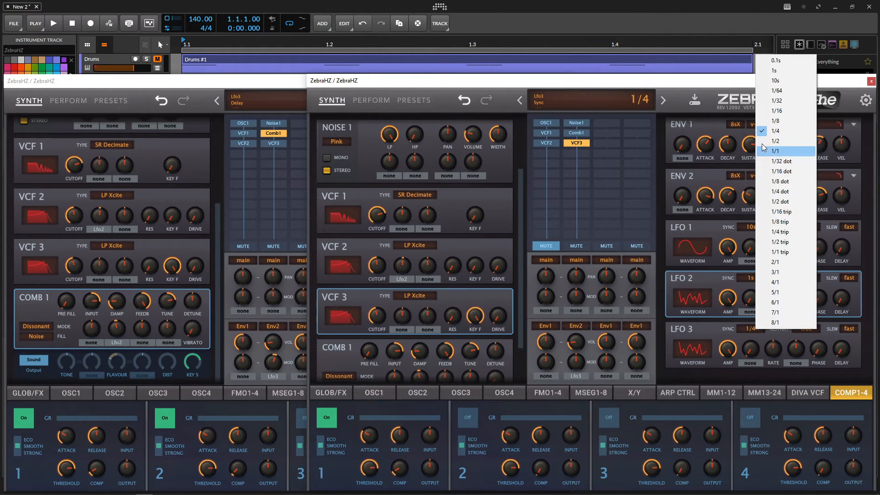
left_click(785, 80)
left_click(288, 110)
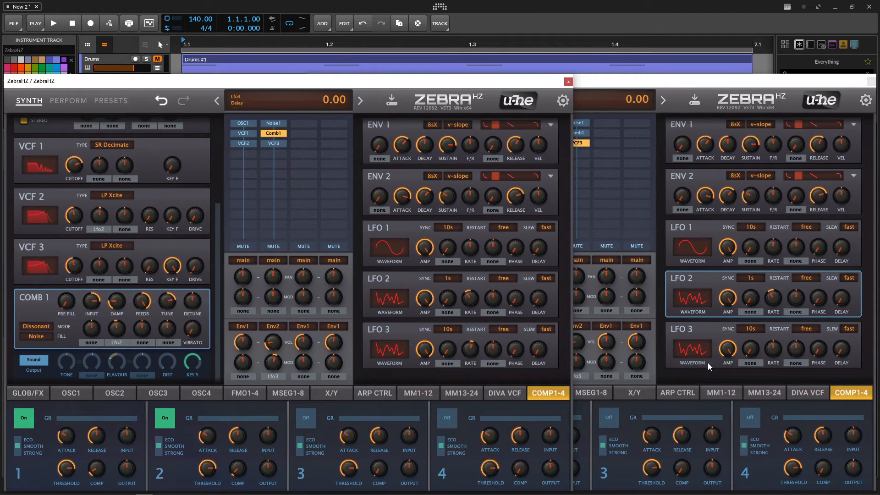
- Match LFO 3's rate and the second lane's volume modulation depth in the new patch to the reference patch
left_click(774, 351)
left_click_drag(774, 351, 774, 353)
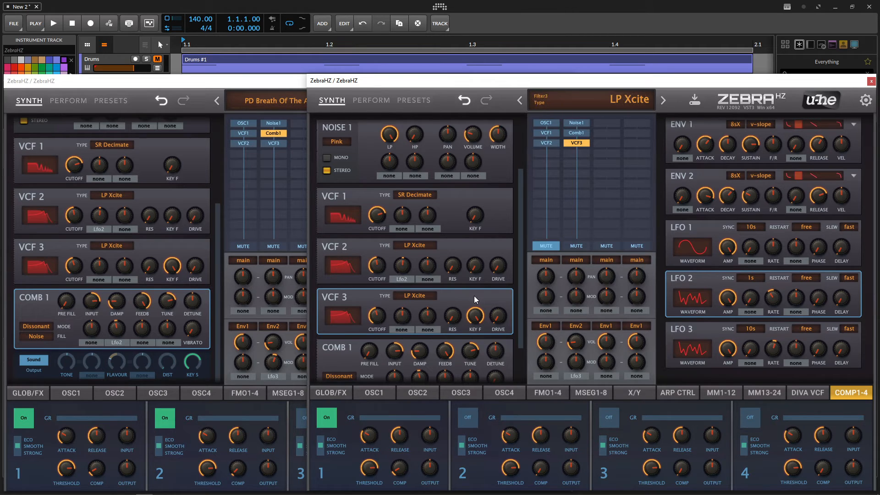
left_click(710, 382)
mouse_move(576, 362)
left_mouse_down()
mouse_move(576, 353)
mouse_move(577, 362)
left_mouse_up()
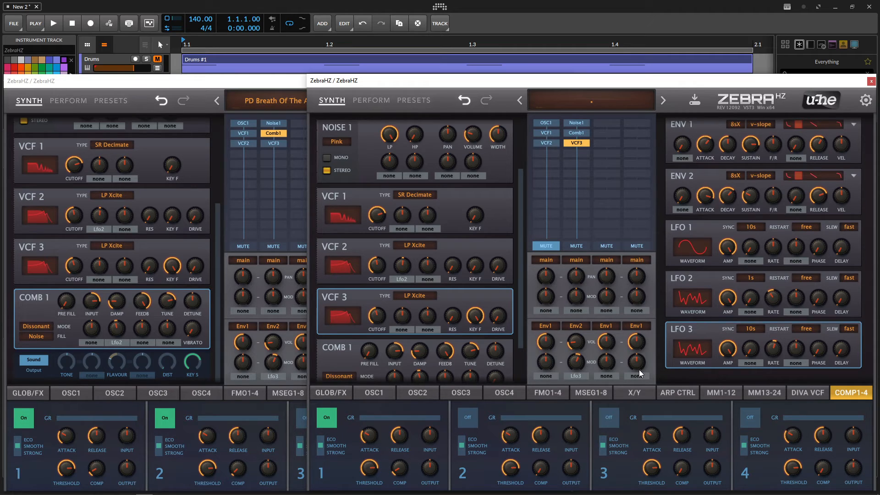
mouse_move(576, 365)
left_click(276, 109)
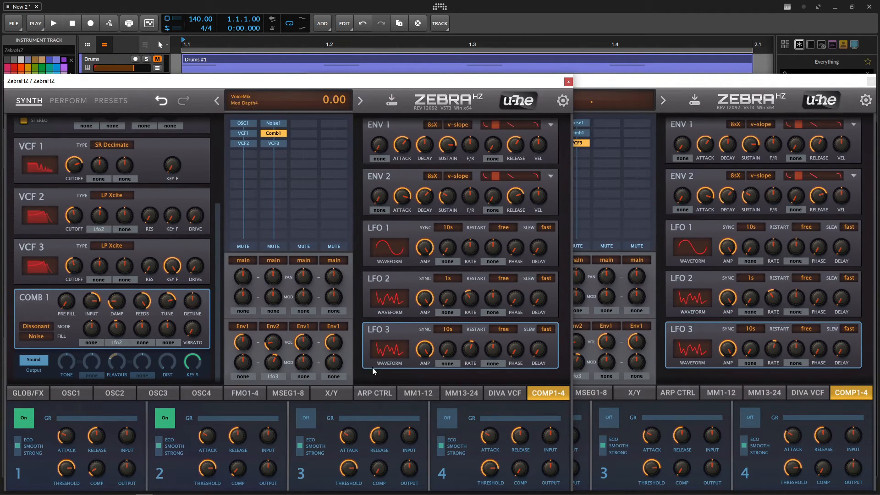
- Turn on compressor 2 in the new patch and match its compression to the reference patch's 5.50
left_click(676, 381)
left_click(469, 417)
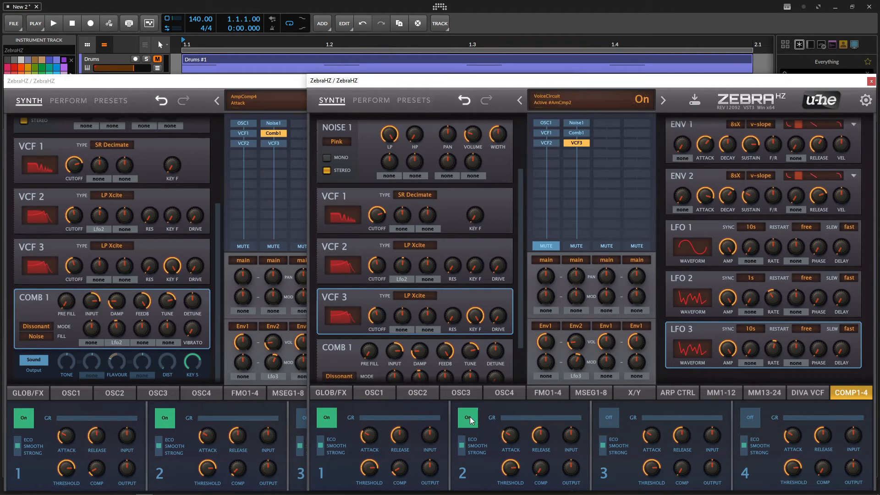
left_click(223, 479)
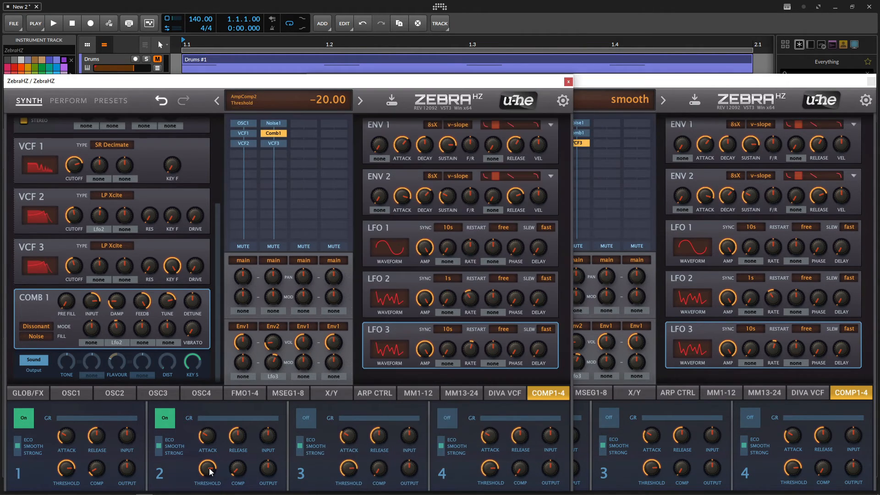
left_click(506, 473)
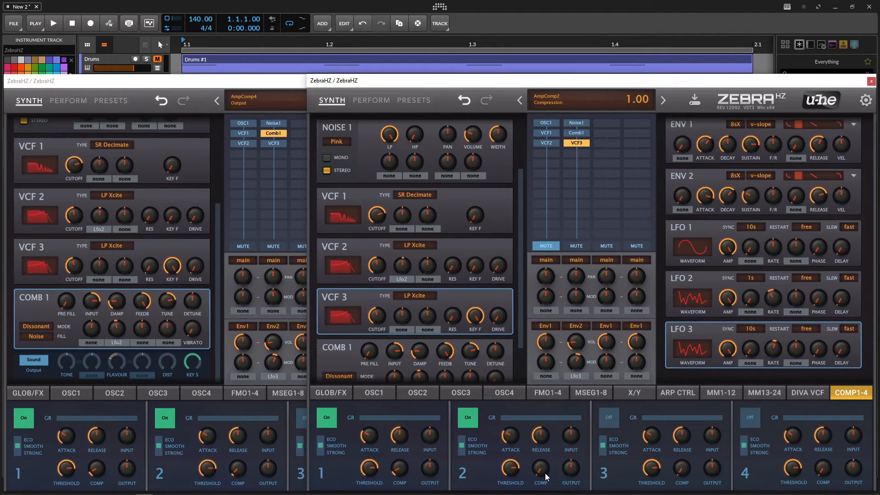
left_click(245, 475)
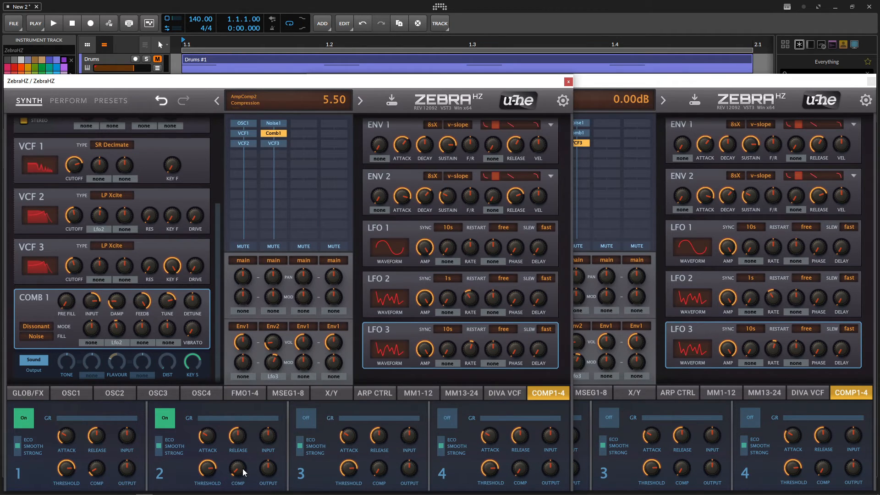
left_click(619, 476)
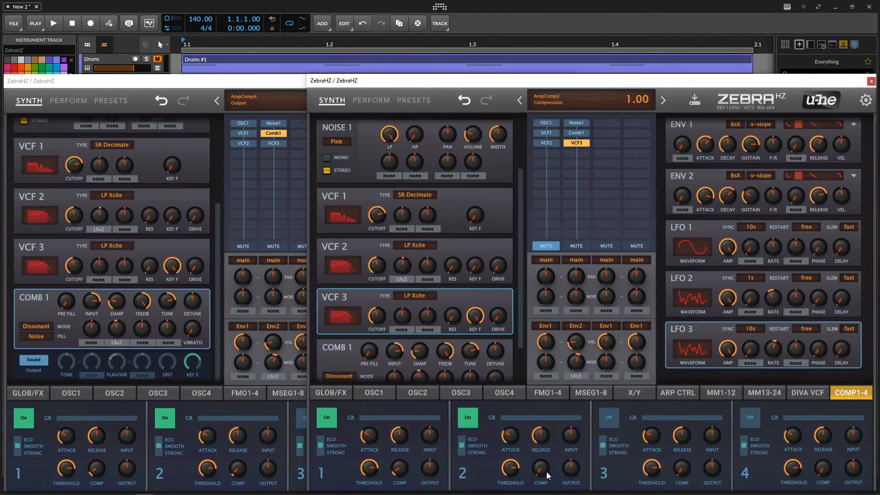
left_click_drag(541, 470, 541, 466)
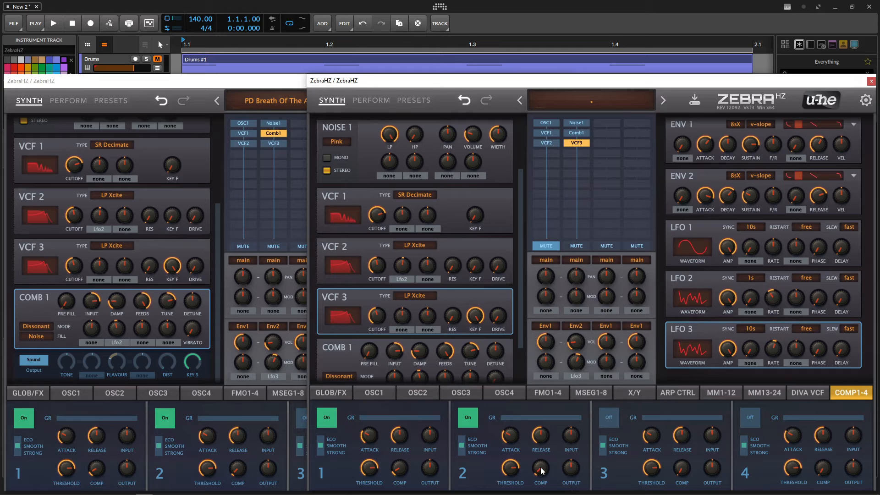
scroll(541, 469, "up", 3)
- Check the reference patch's modulation matrix, then show the global effects and ModFX1 in both patches for comparison
left_click(250, 406)
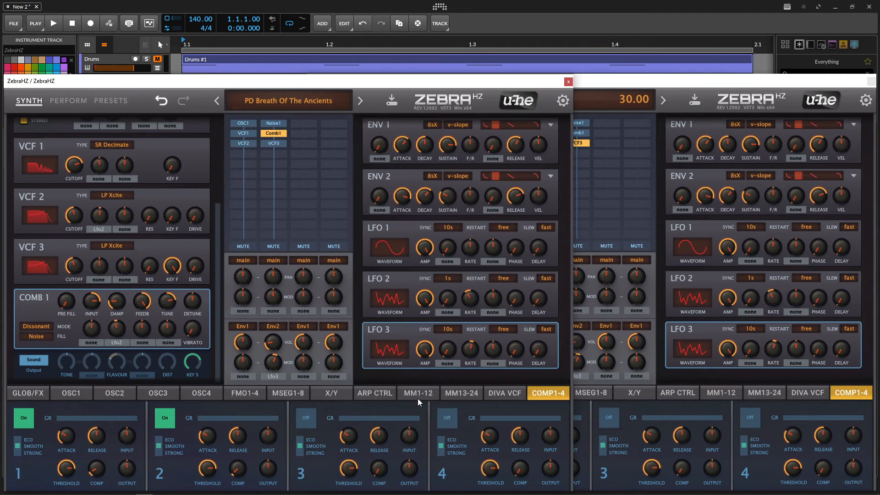
left_click(417, 394)
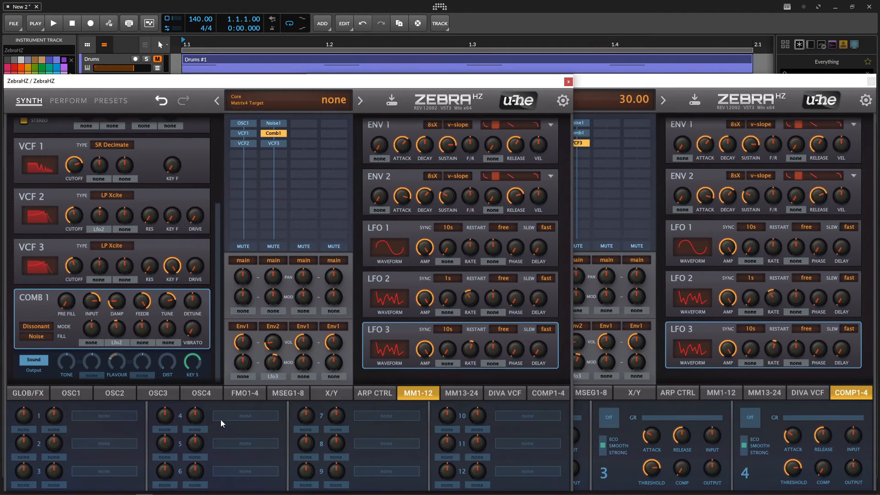
left_click(51, 399)
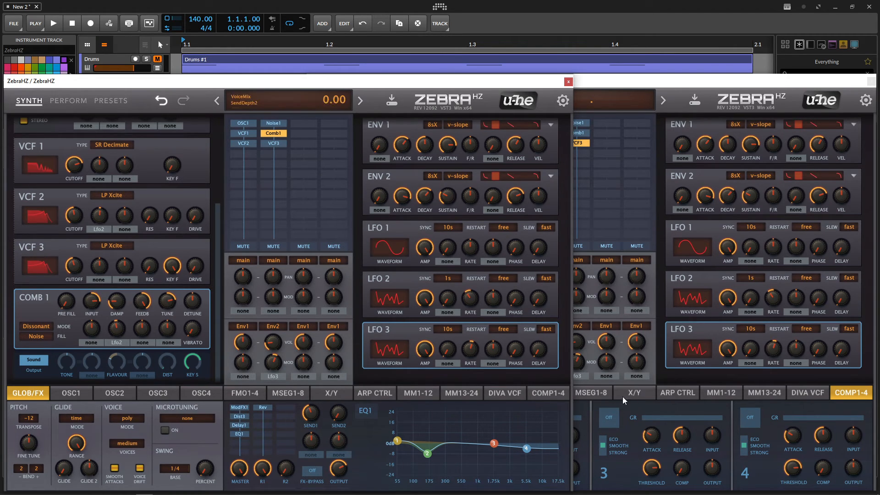
left_click(641, 405)
left_click(342, 392)
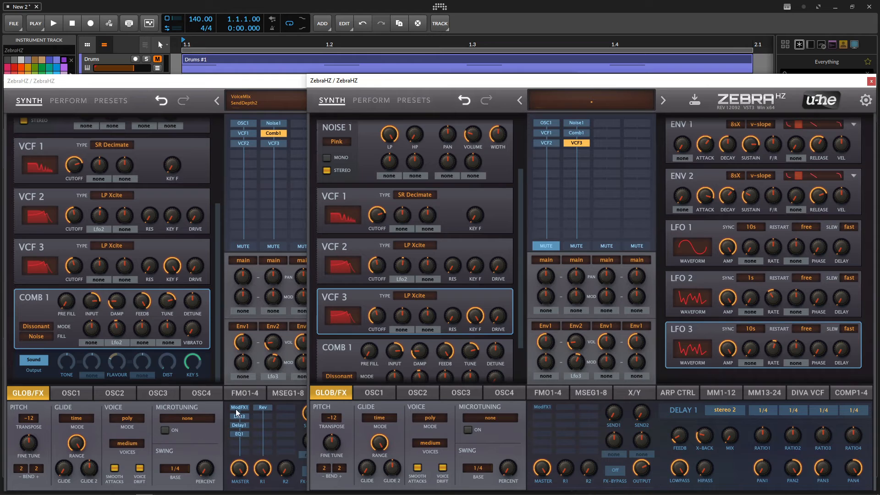
left_click(541, 407)
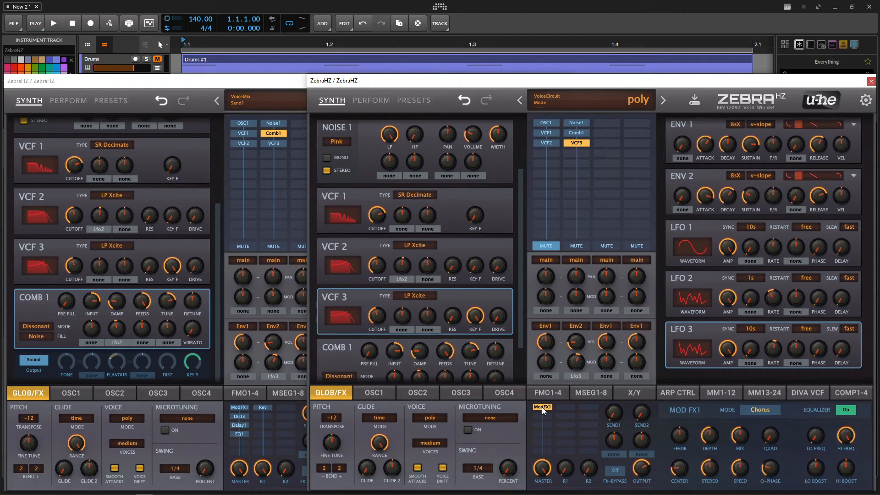
left_click(238, 408)
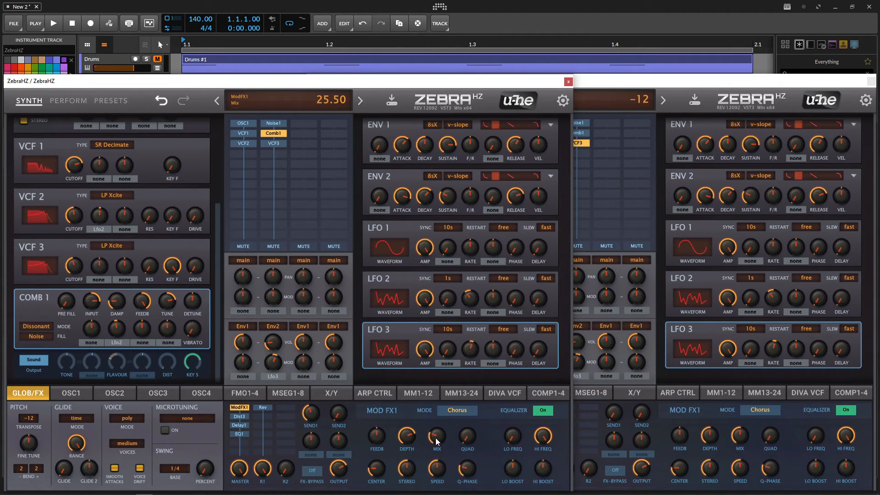
- Match ModFX1's depth and its mix of 25.50 to the reference patch, and unmute the new patch's first lane
left_click_drag(719, 433, 713, 409)
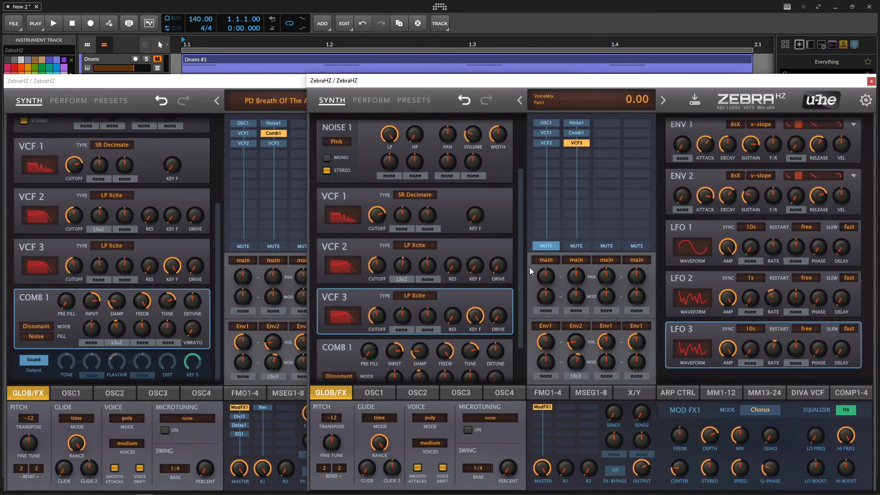
left_click(548, 245)
left_click(224, 423)
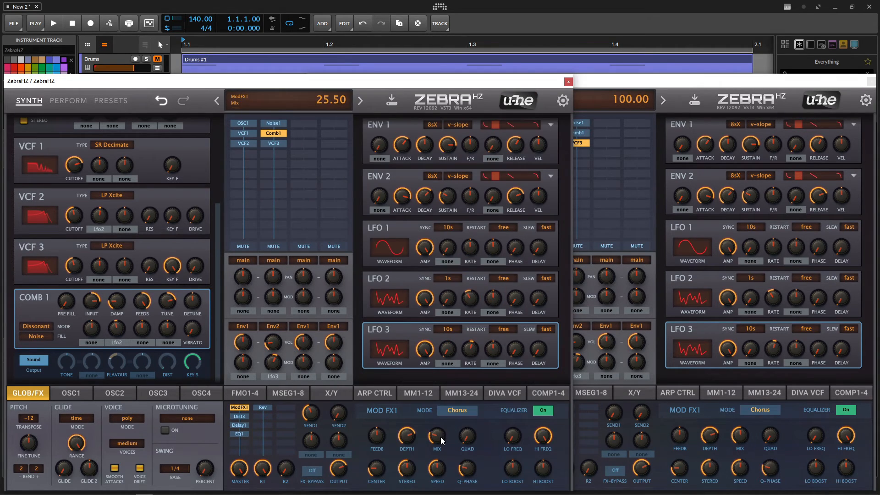
left_click_drag(741, 448, 722, 466)
left_click(241, 446)
- Inspect Distortion 3 in the reference patch and add Dist3 below ModFX1 in the new patch's master effects chain
left_click(238, 416)
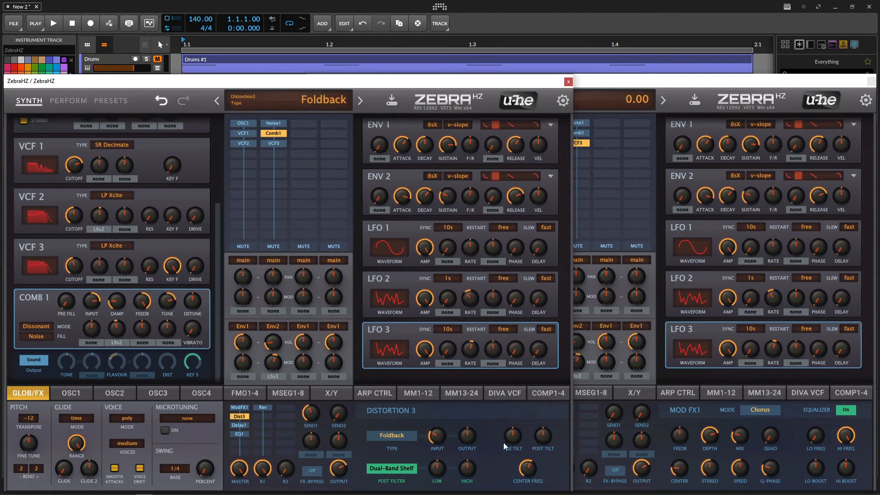
left_click(602, 464)
left_click(543, 414)
left_click(581, 386)
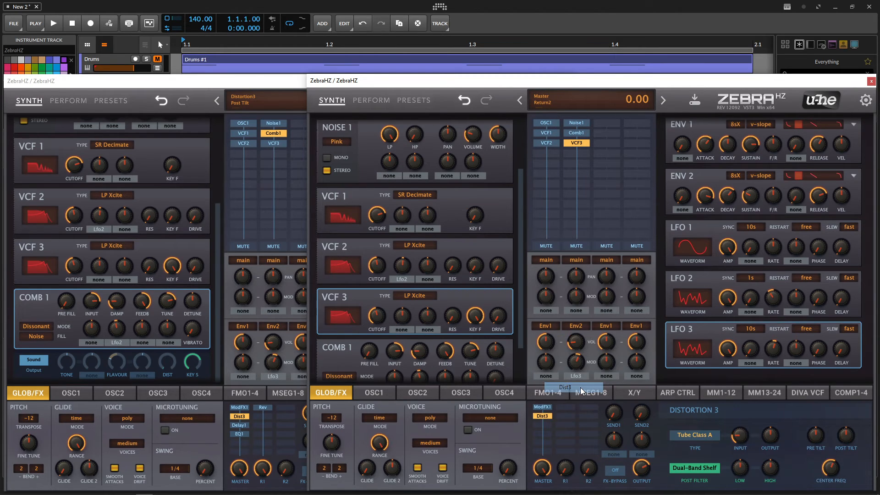
- Set Distortion 3's type to Foldback in the new patch and match its input level to the reference patch
left_click(213, 428)
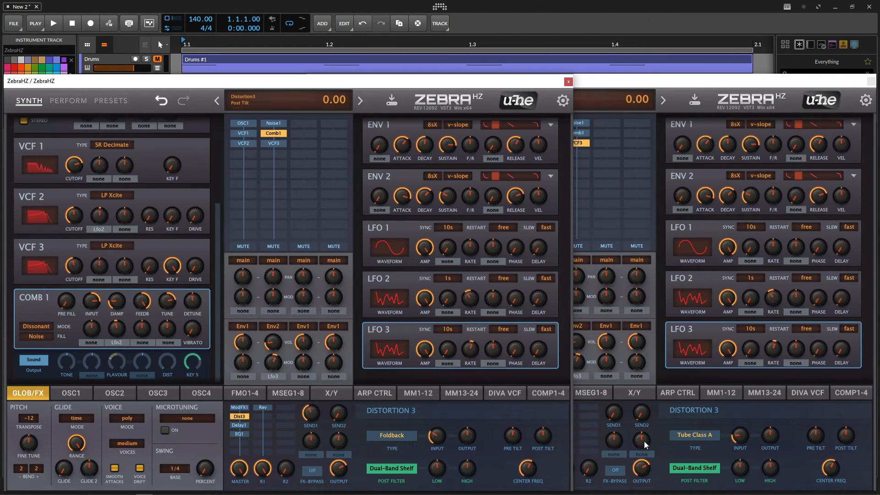
scroll(682, 436, "down", 2)
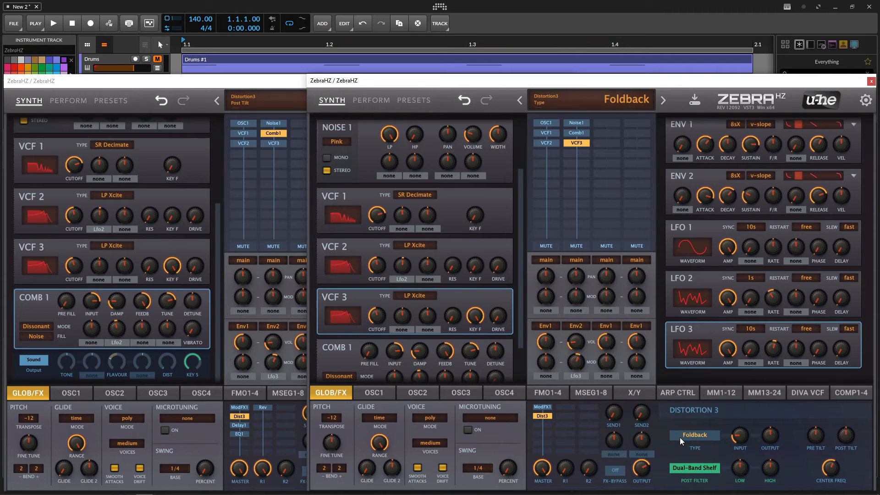
left_click(301, 453)
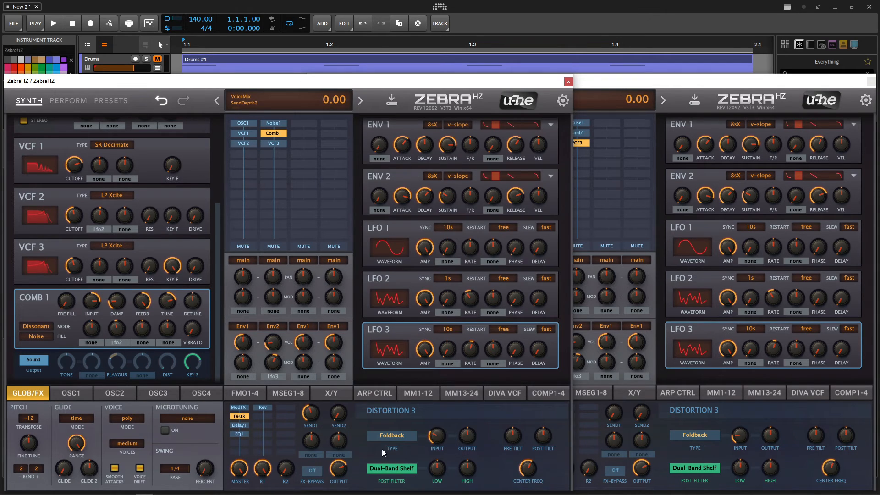
left_click(719, 447)
left_click_drag(735, 444, 739, 423)
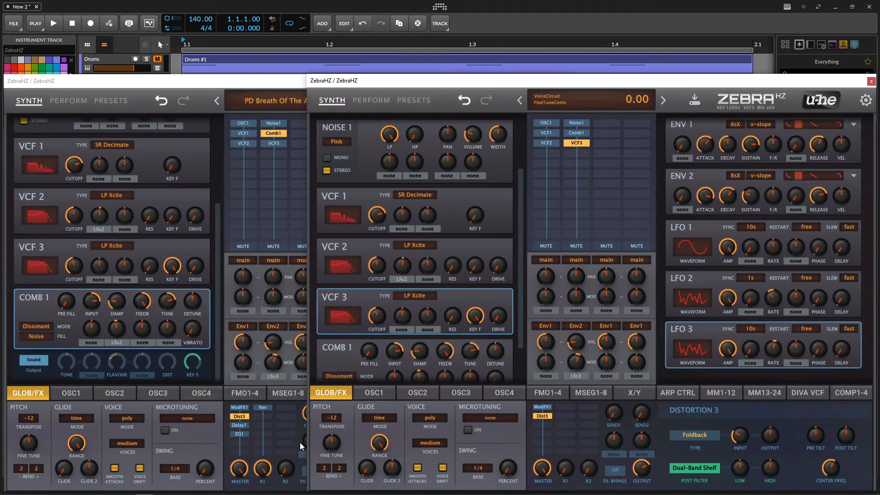
- Inspect Delay1 in the reference patch and add Delay1 below Dist3 in the new patch's master effects chain
left_click(205, 438)
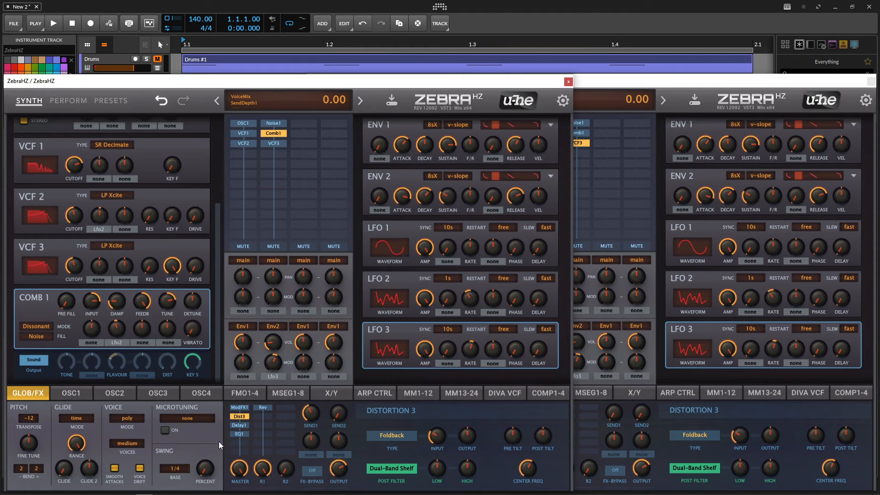
left_click(238, 425)
left_click(664, 445)
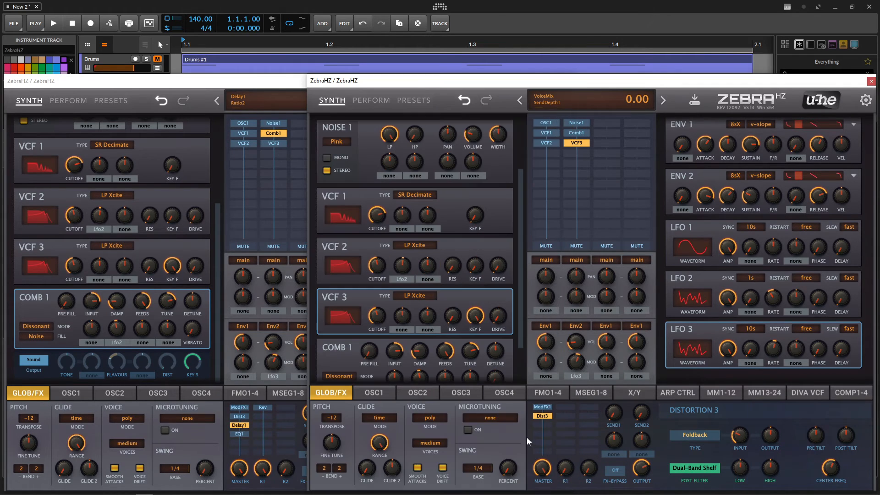
left_click(541, 425)
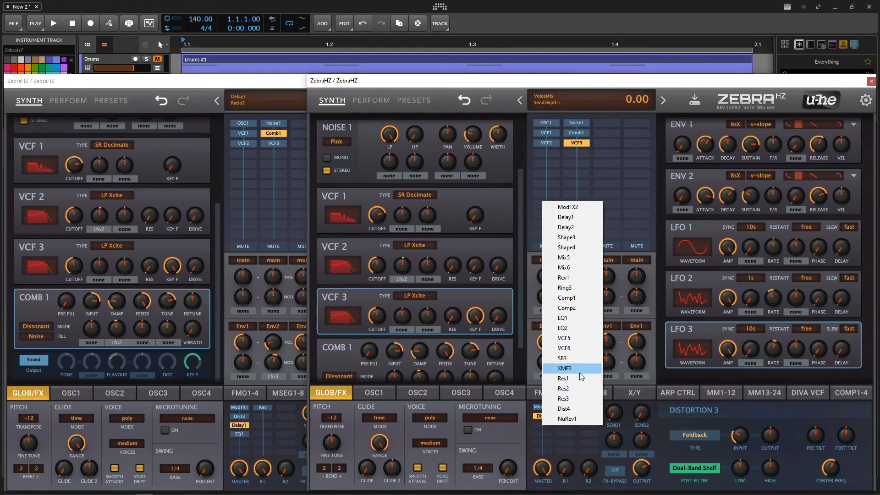
left_click(576, 218)
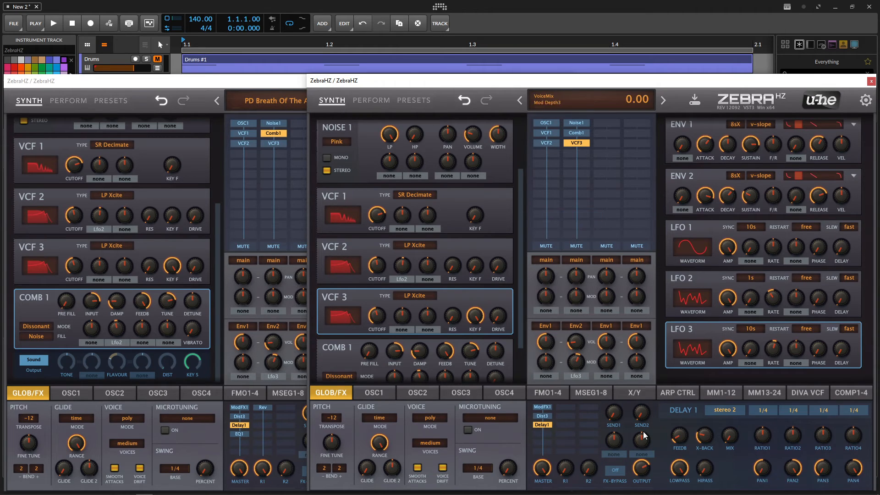
- Set Delay1's second sync time to 1/2 in the new patch and compare it with the reference patch's delay
left_click(215, 438)
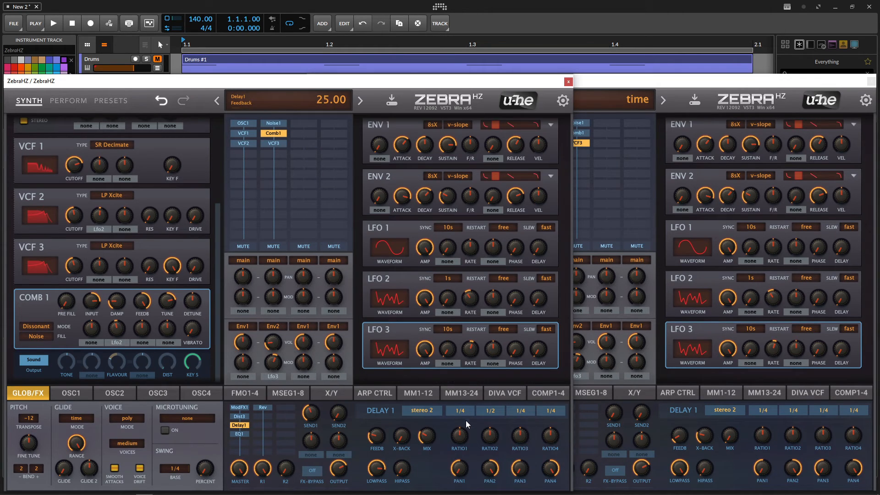
left_click(785, 412)
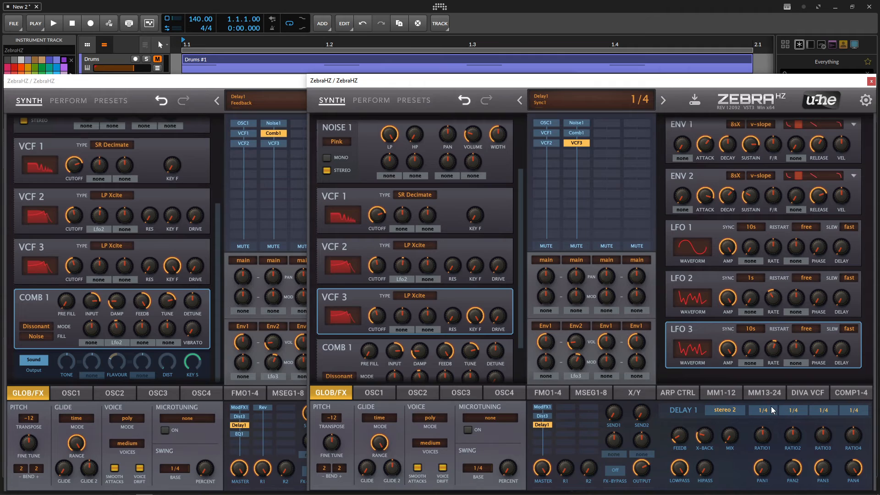
scroll(789, 412, "up", 1)
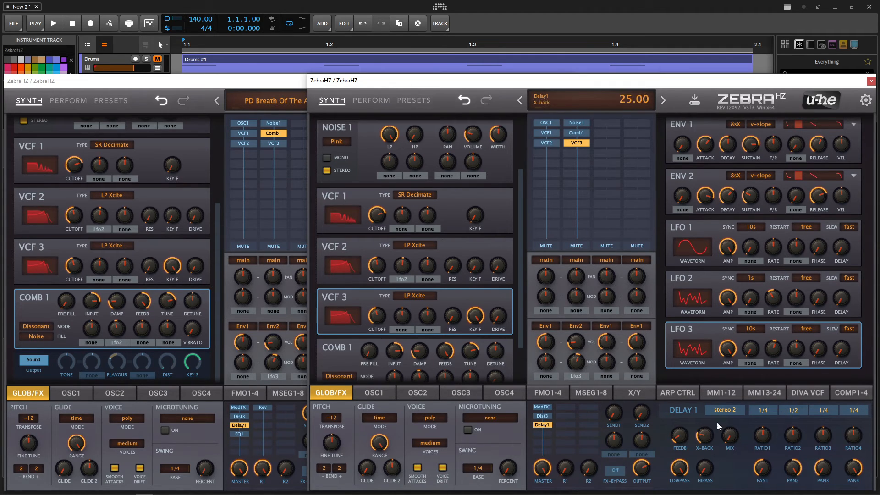
left_click(247, 430)
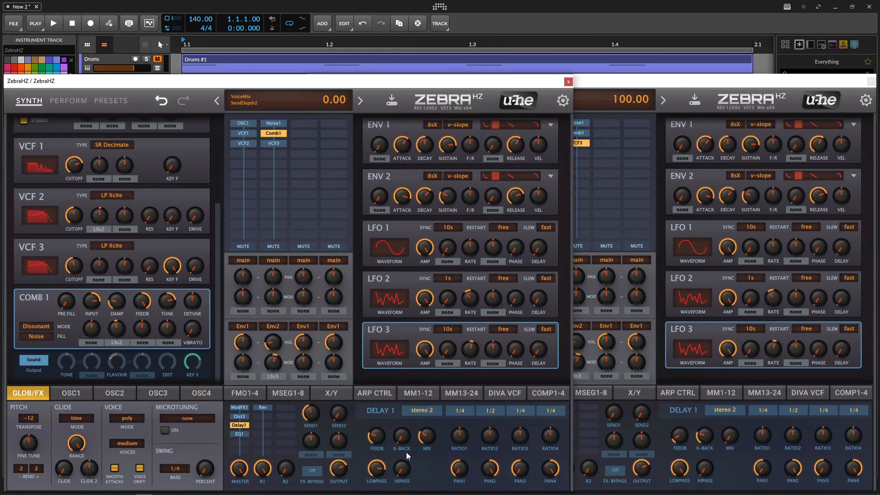
- Match Delay1's feedback at 25 and mix at 29.50 in the new patch to the reference patch
left_click(670, 438)
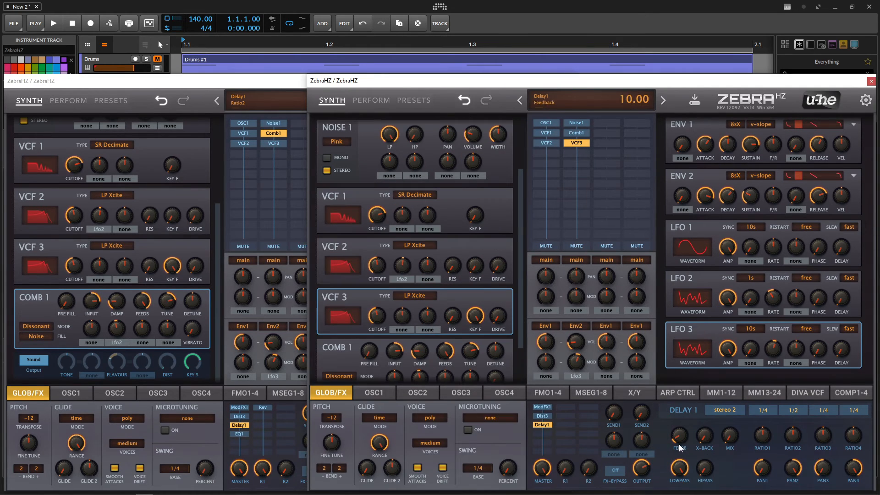
left_click(253, 437)
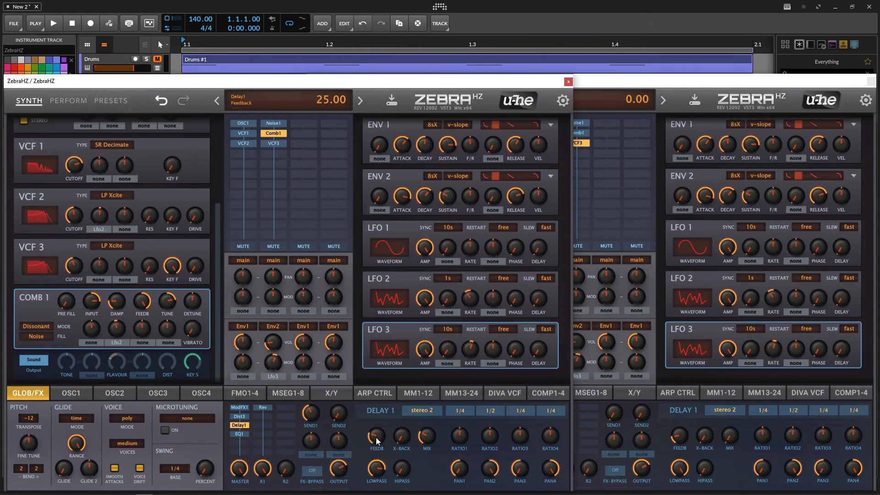
left_click_drag(677, 440, 676, 430)
left_click_drag(728, 450, 728, 438)
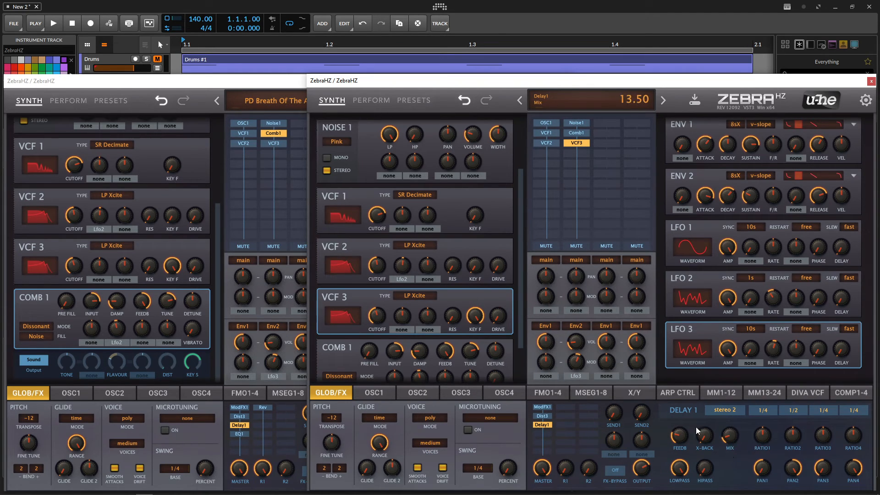
left_click(151, 437)
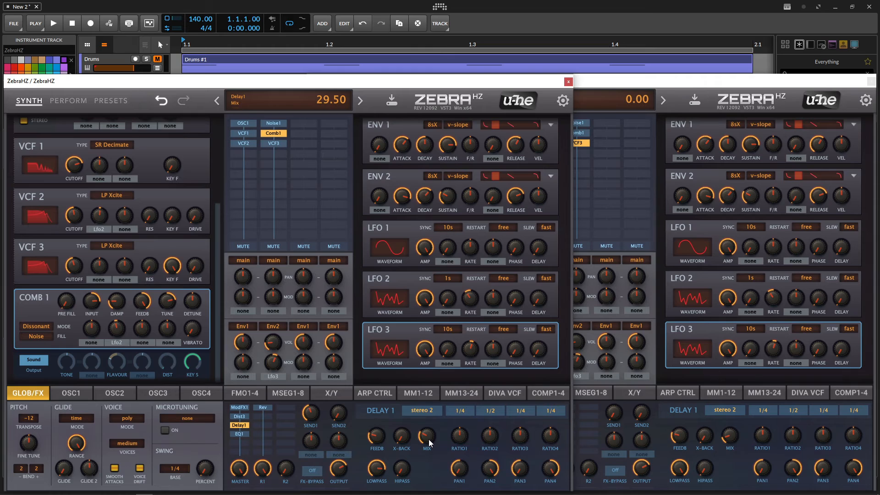
left_click_drag(733, 436, 734, 422)
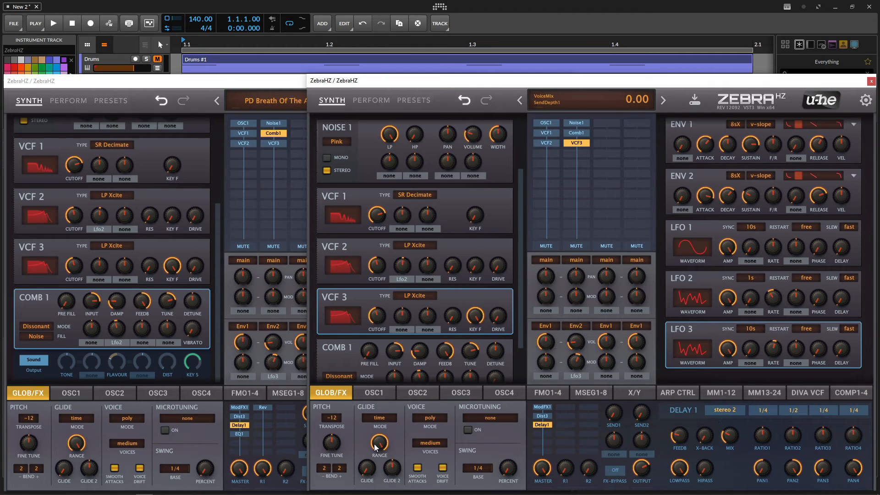
- Check Delay1's lowpass in the reference patch and lower the new patch's lowpass to match at 81
left_click(199, 442)
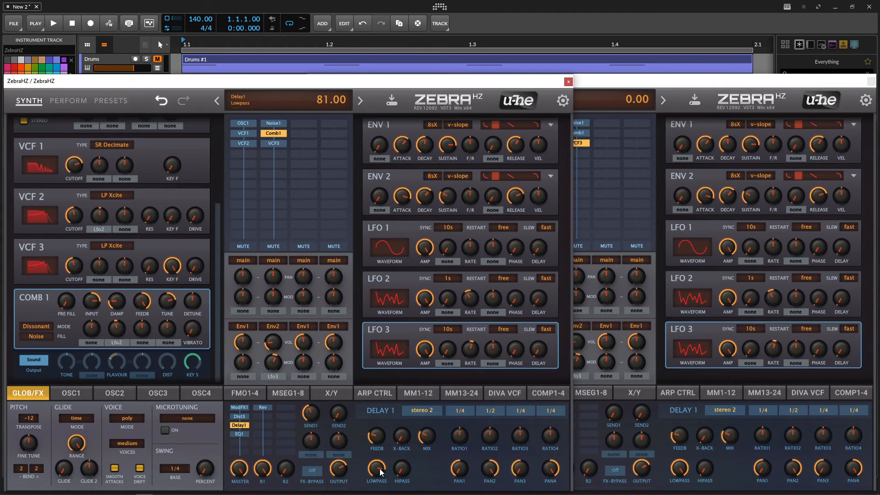
left_click(718, 483)
left_click_drag(686, 483, 687, 491)
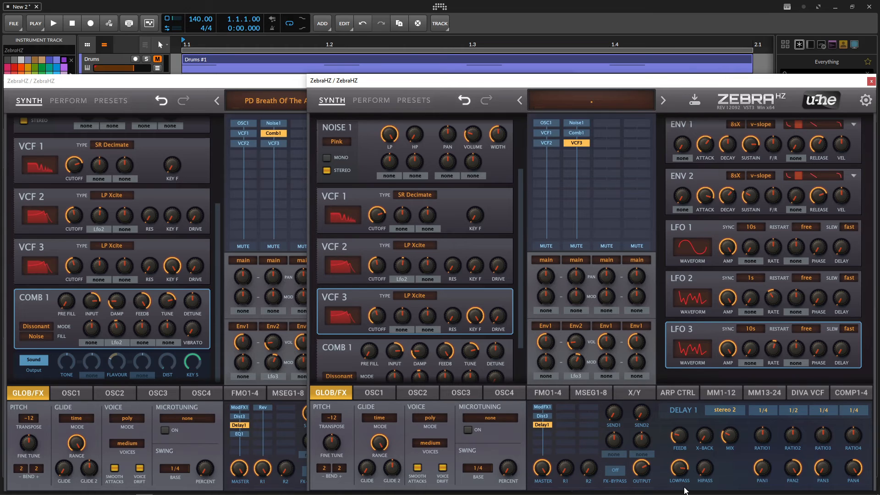
- Inspect EQ1 in the reference patch and add EQ1 below Delay1 in the new patch's master effects chain
left_click(236, 433)
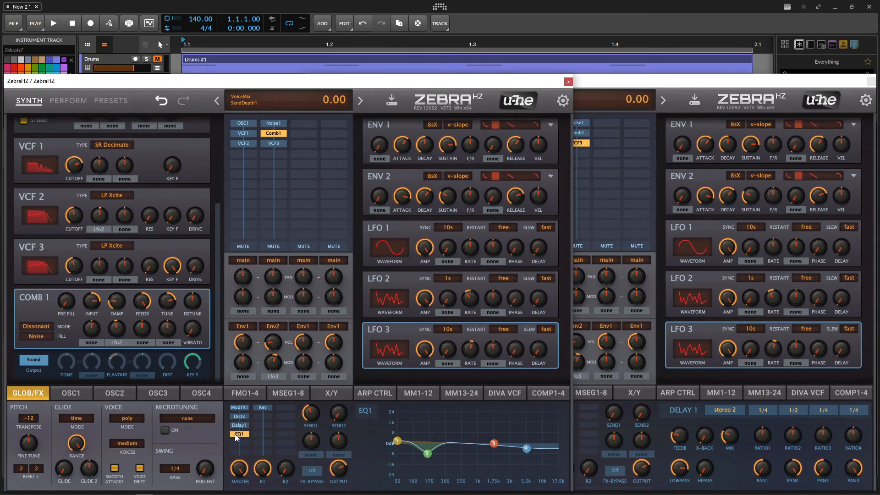
left_click(638, 458)
right_click(537, 433)
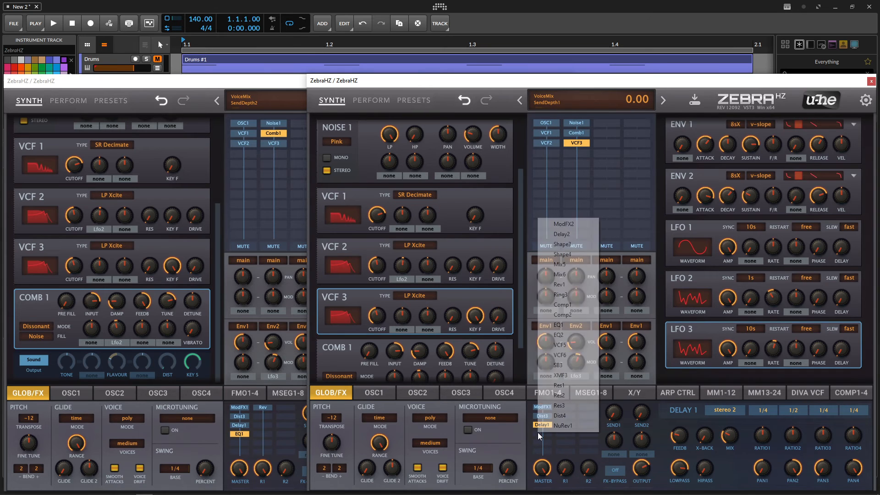
left_click(579, 326)
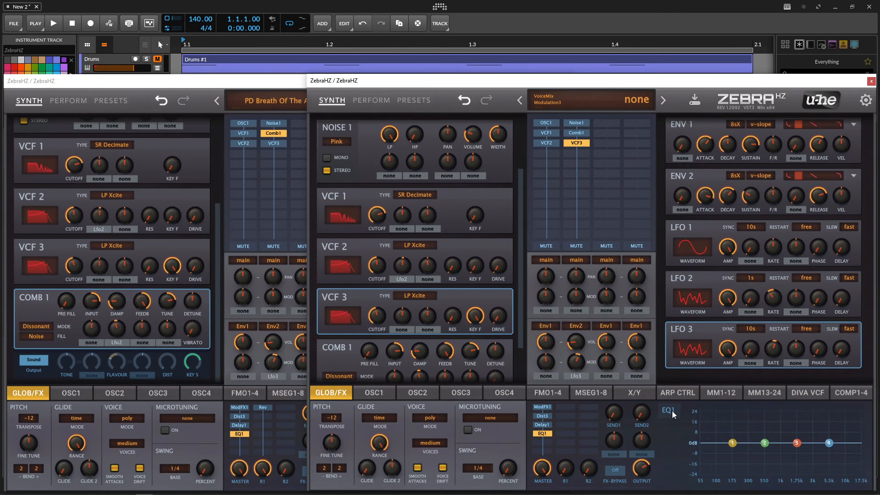
- Shape the new patch's EQ1 like the reference: boost band 1 near 55 Hz, cut band 2 near 175 Hz, lower band 4 near 5.5 kHz
left_click(213, 443)
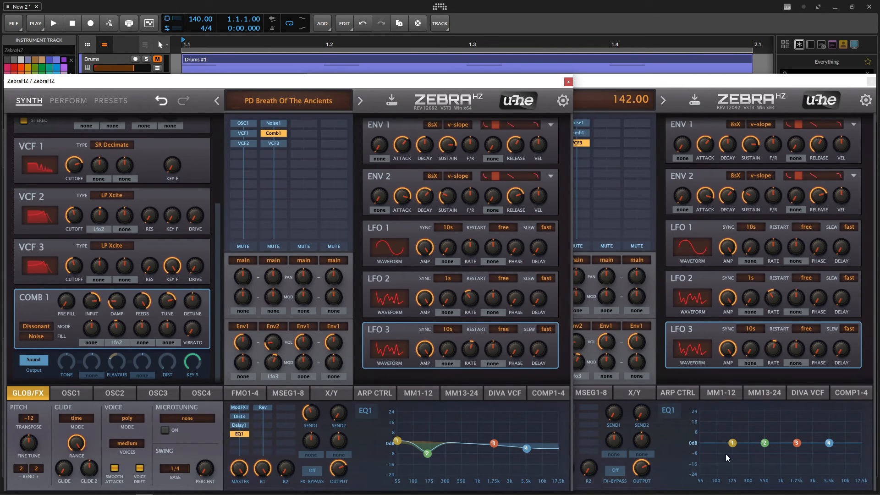
left_click_drag(764, 444, 690, 440)
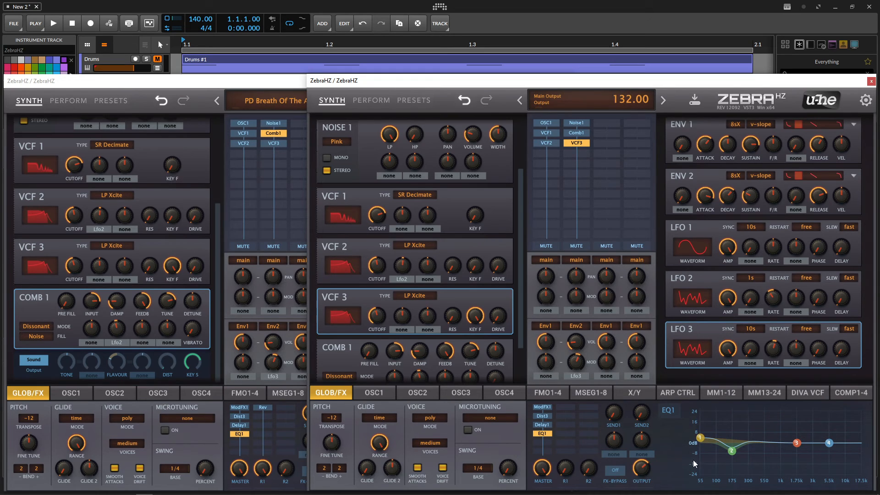
left_click_drag(829, 442, 825, 452)
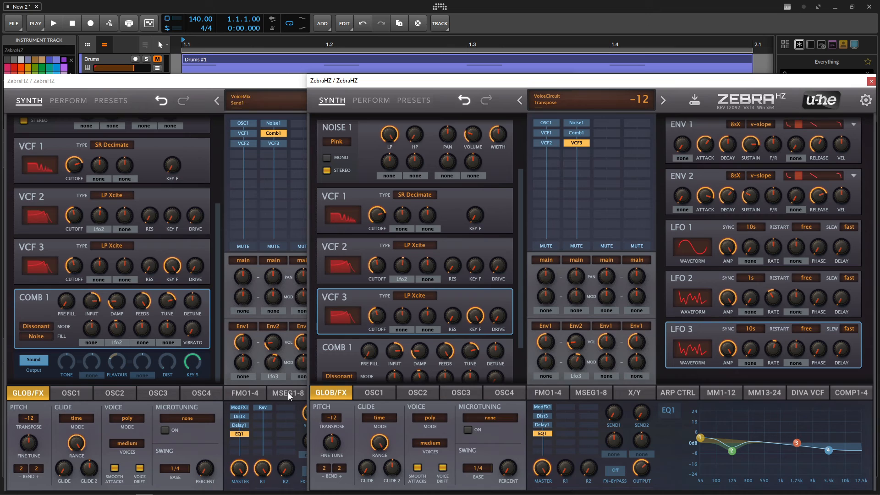
- Inspect the reverb in the reference patch and add Rev1 to the new patch's R1 return lane
left_click(209, 440)
left_click(264, 408)
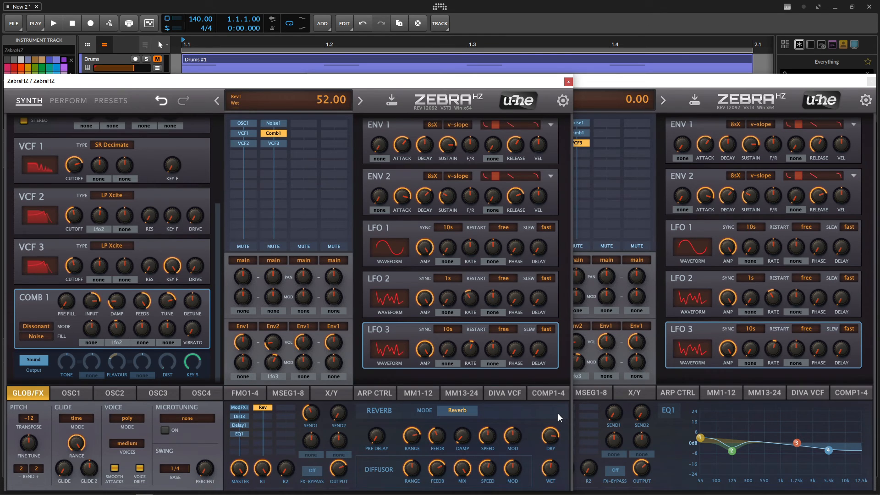
left_click(669, 433)
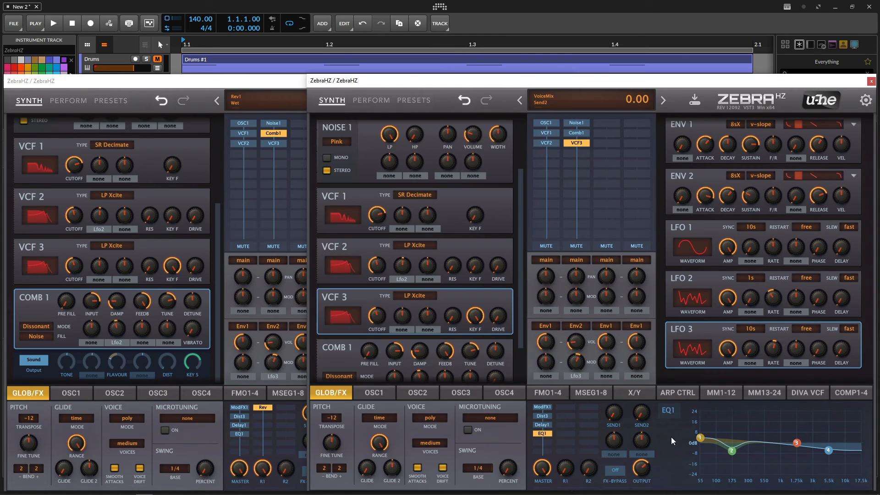
left_click(564, 409)
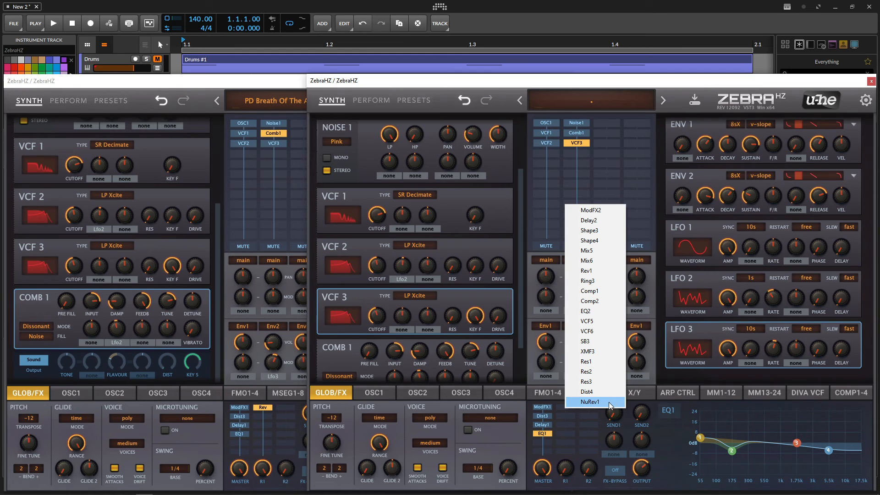
left_click(605, 271)
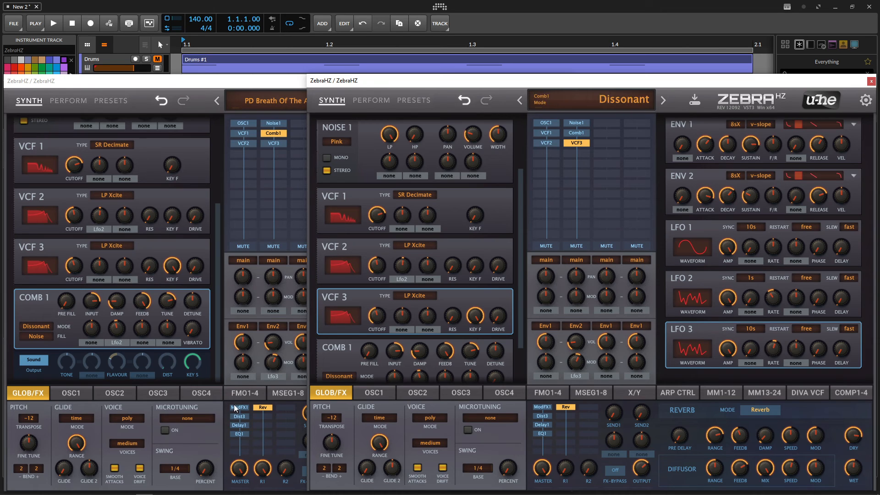
- Check the return and Send1 levels in the reference patch and raise the new patch's Send1 to match at 43
left_click(295, 417)
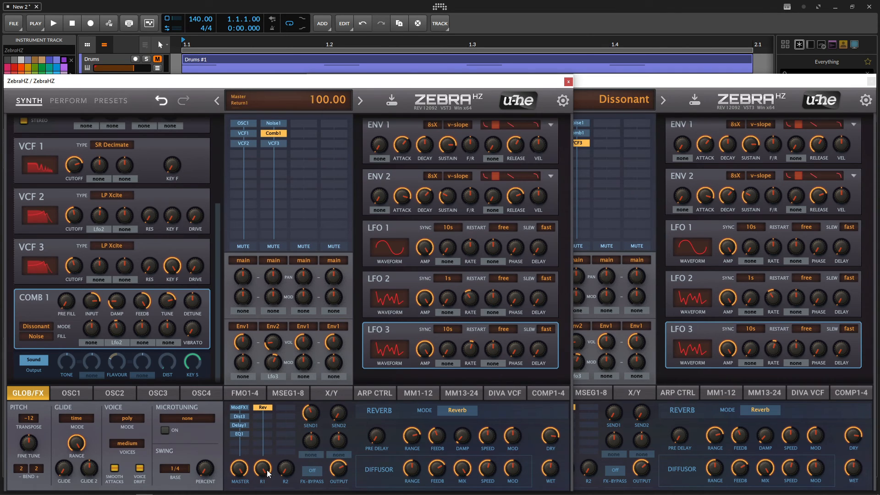
left_click(653, 434)
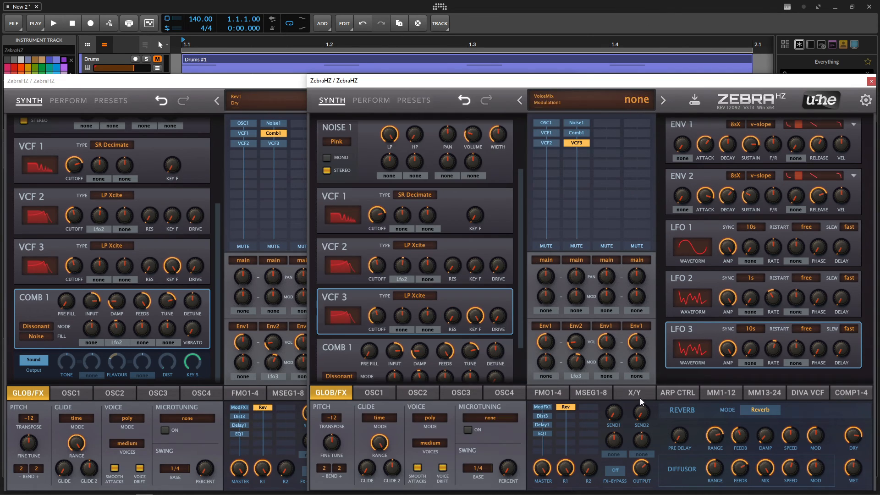
left_click(206, 440)
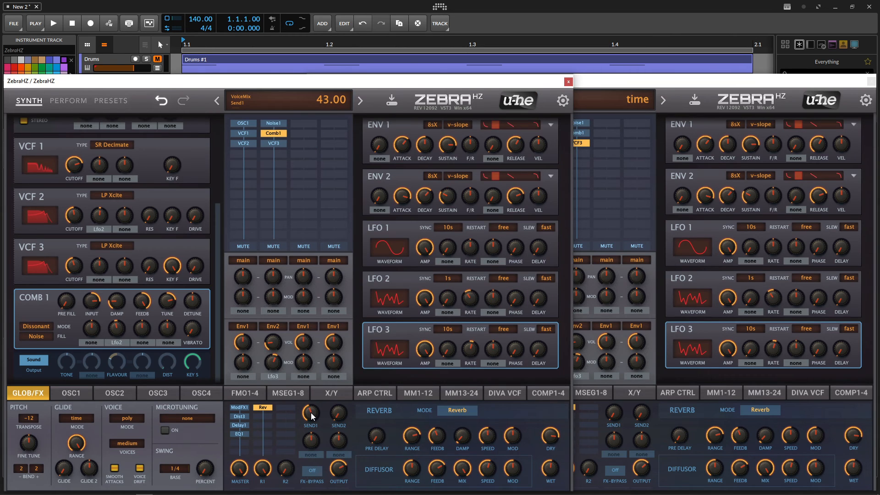
left_click(602, 425)
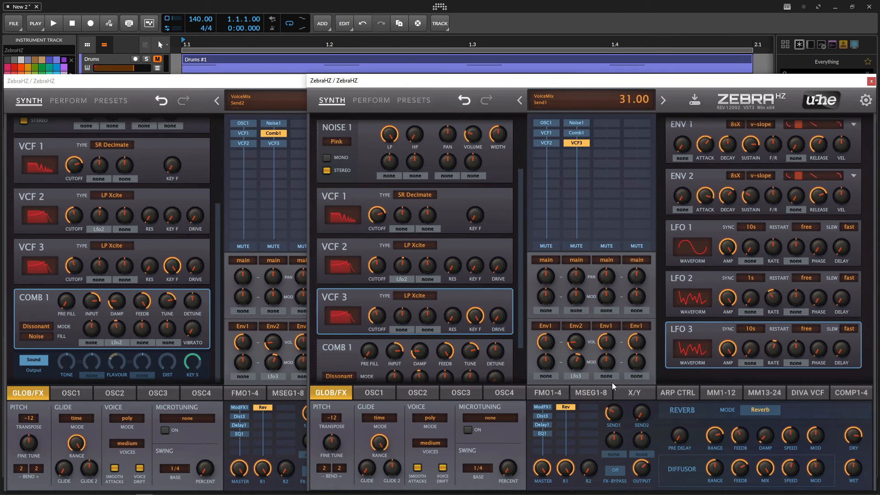
left_click_drag(612, 382, 610, 370)
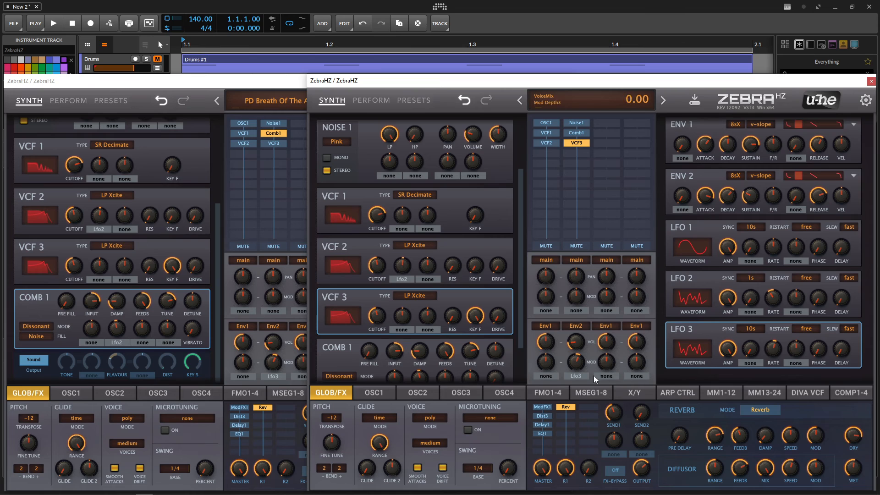
- Compare the reverb and diffusor settings of the reference patch with those of the new patch
left_click(209, 440)
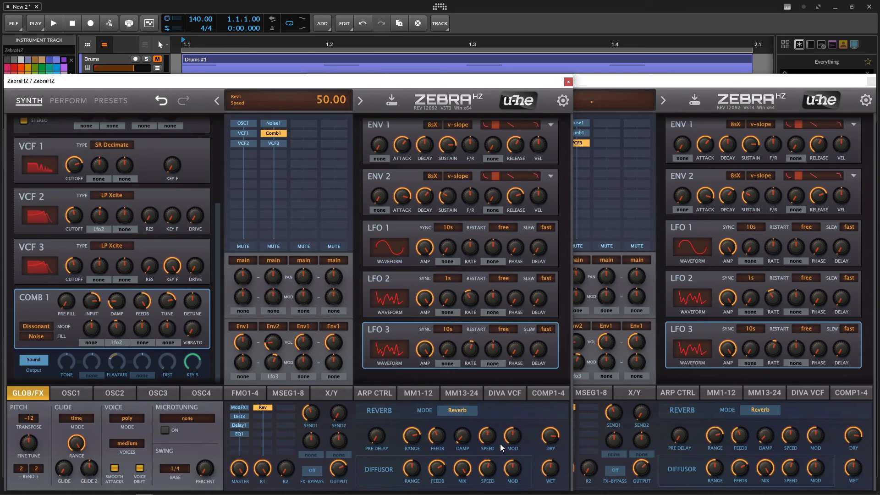
left_click(661, 433)
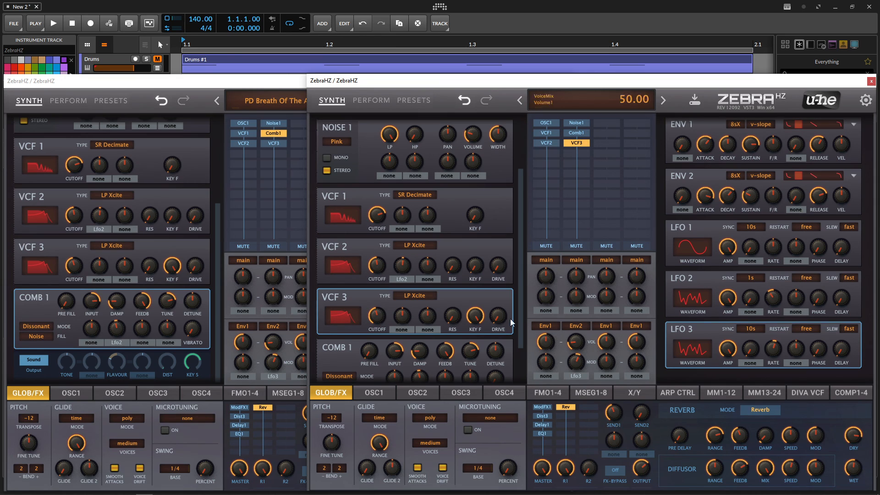
left_click(270, 81)
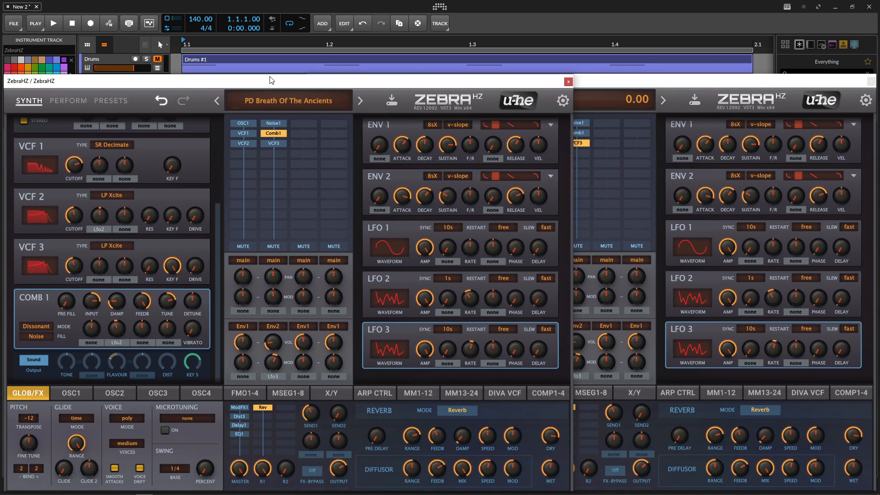